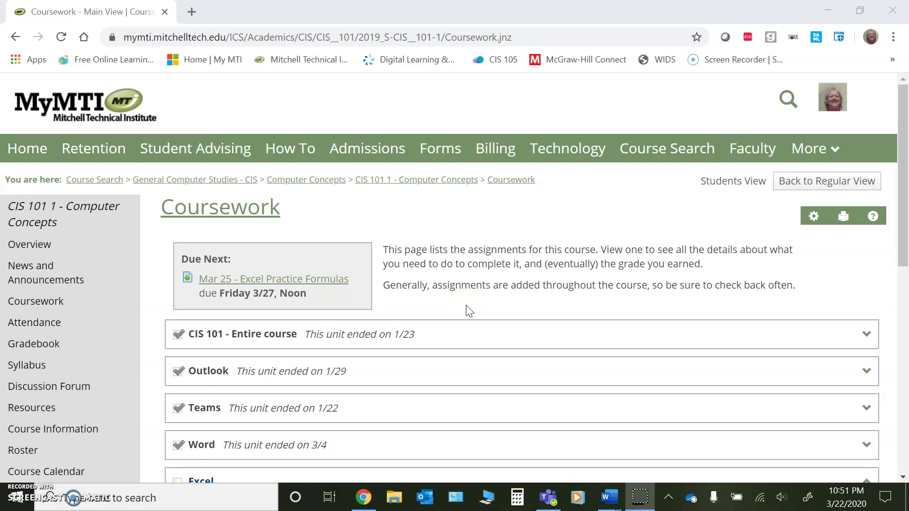
Open the Mar 25 - Excel Practice Formulas assignment and read down through its instructions to the Files section
scroll(469, 311, down, 6)
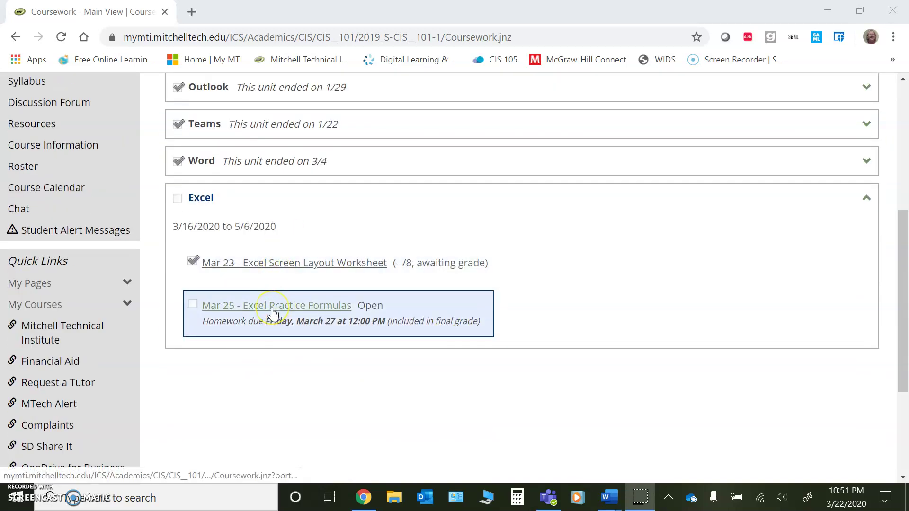
click(248, 310)
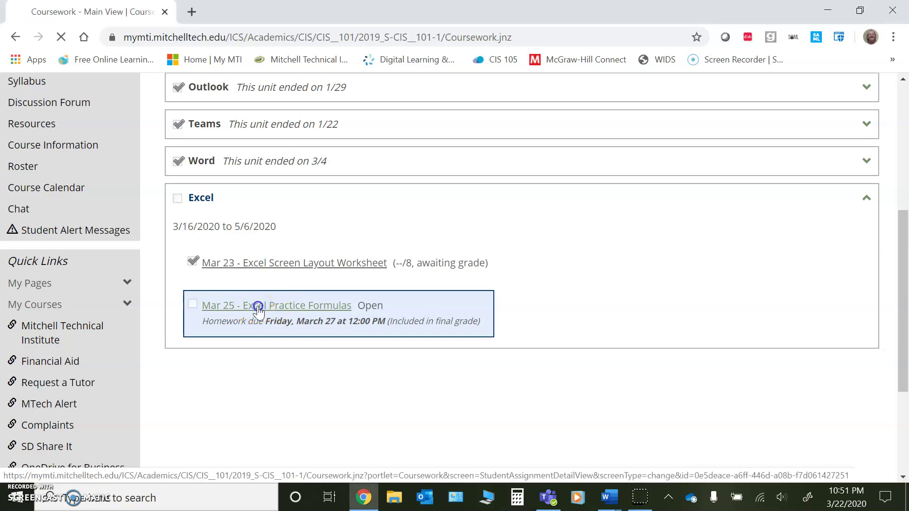
scroll(260, 299, down, 5)
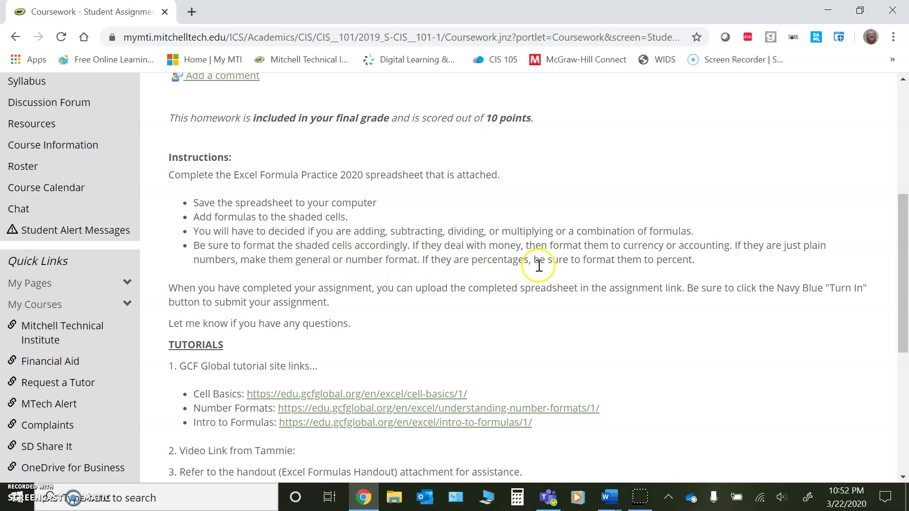
scroll(483, 284, down, 1)
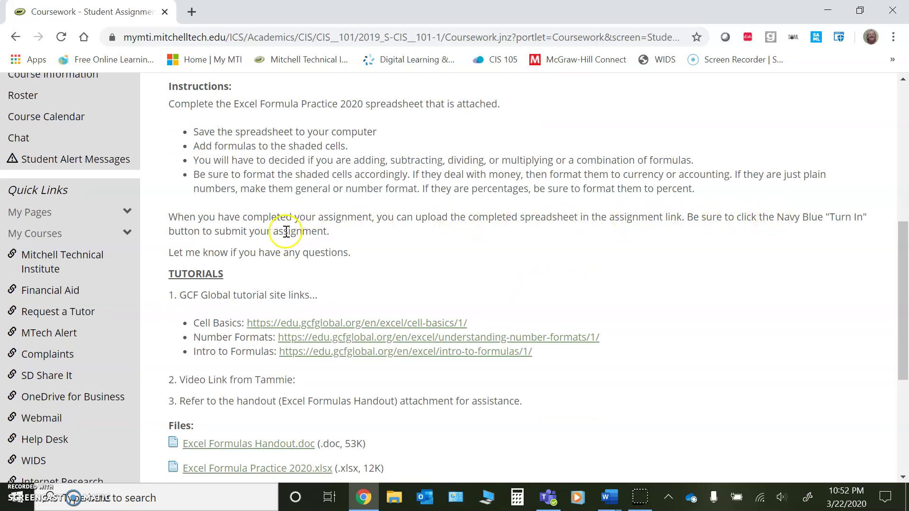
scroll(289, 231, down, 1)
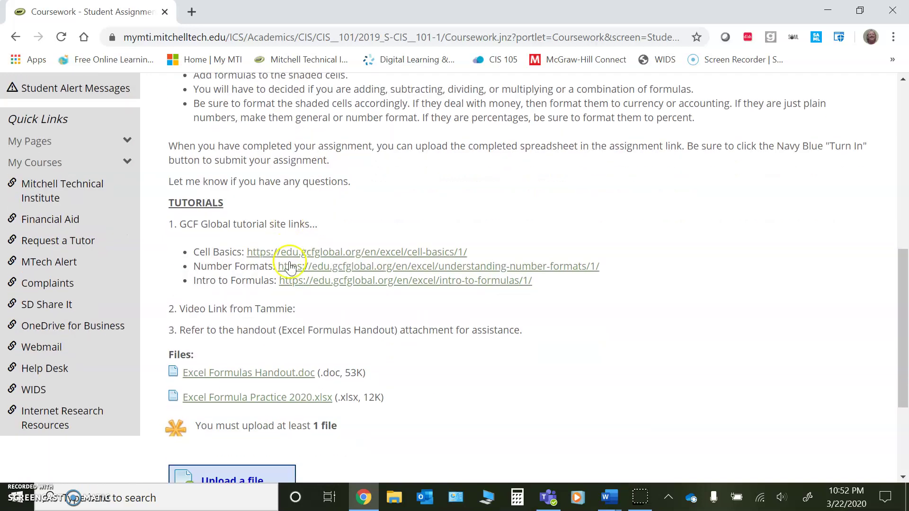
click(325, 274)
click(330, 274)
click(330, 284)
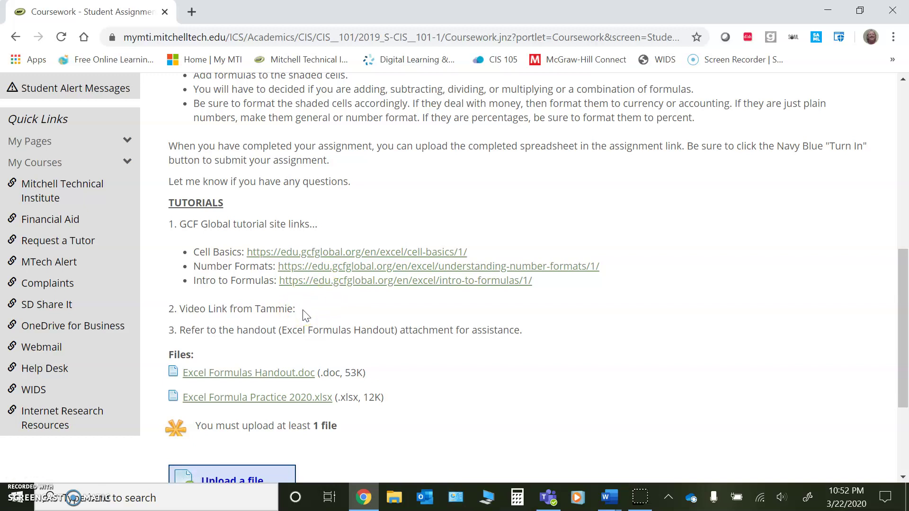
scroll(305, 316, down, 1)
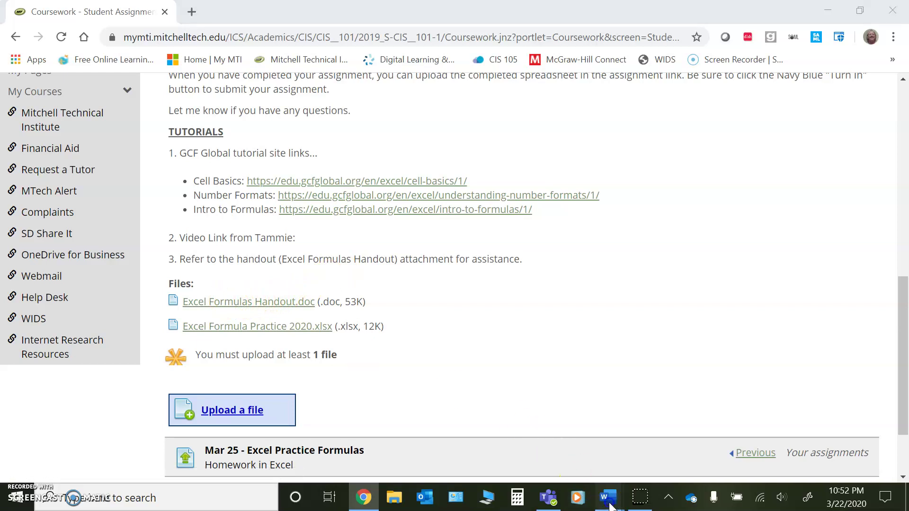
Bring the Excel Formulas Handout forward in Word and review its Commonly Used Formulas list
mouse_move(610, 497)
click(540, 440)
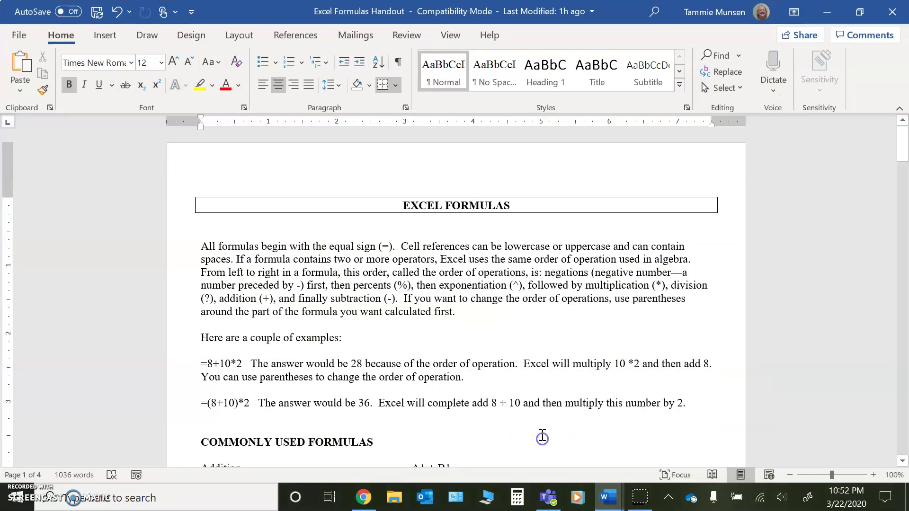
scroll(401, 303, down, 3)
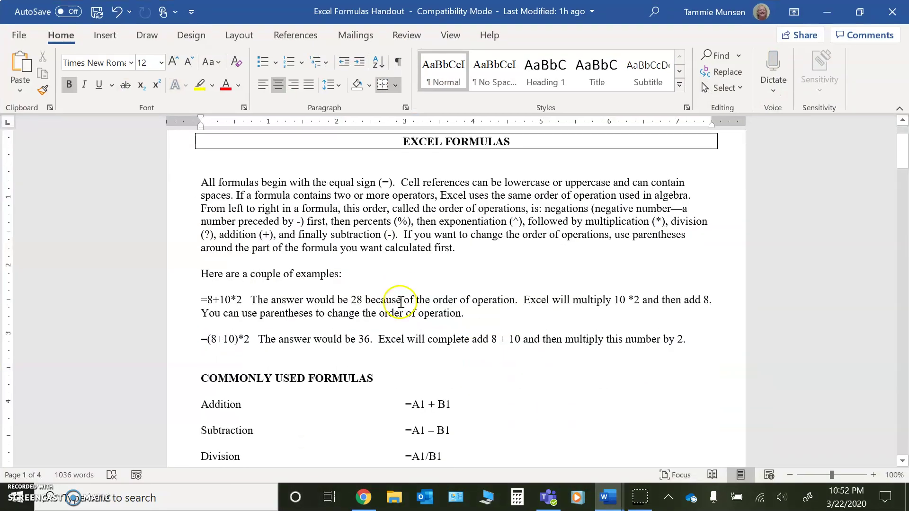
scroll(402, 303, down, 5)
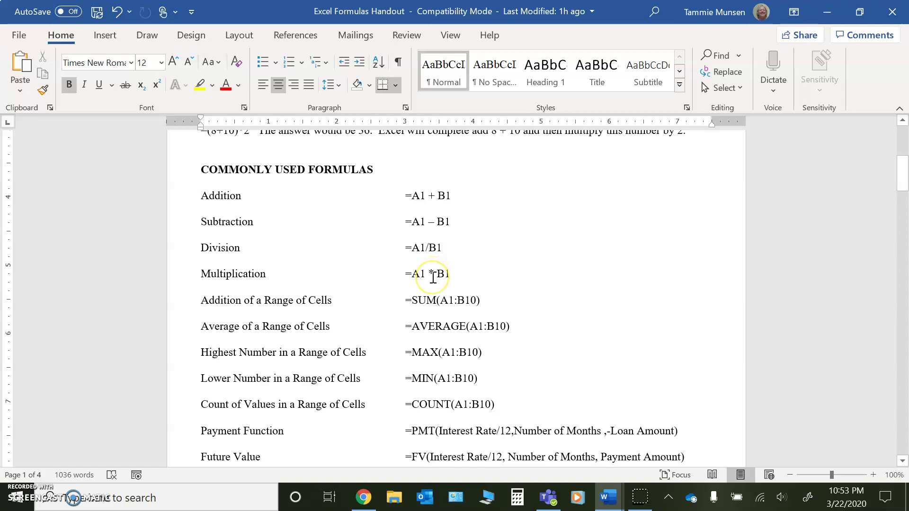
scroll(433, 277, down, 1)
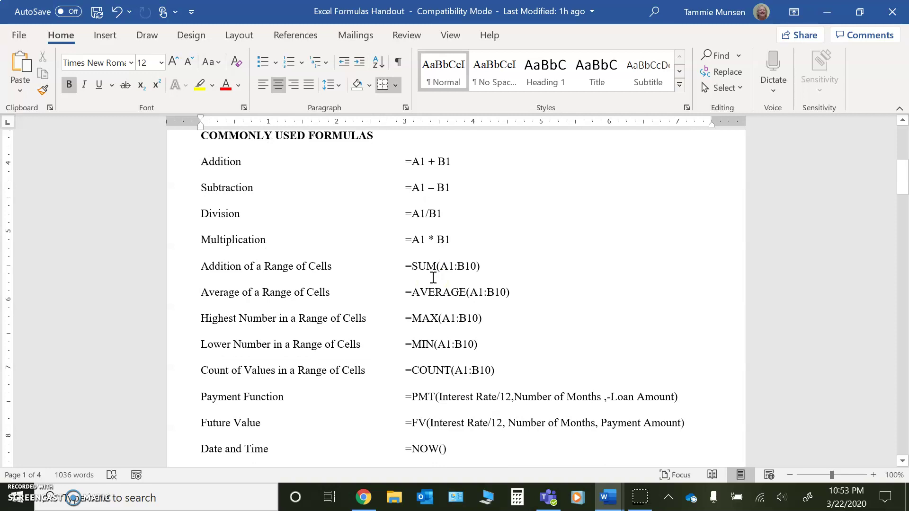
scroll(433, 278, up, 9)
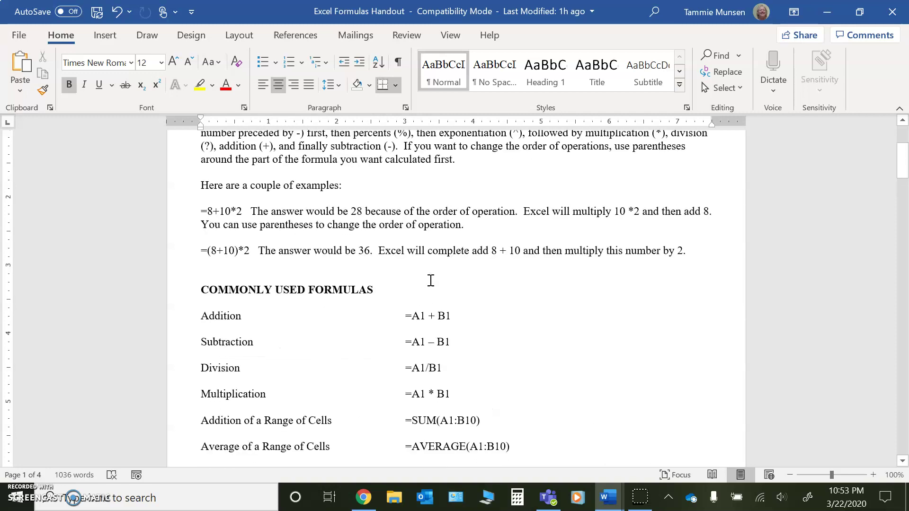
Download the Excel Formula Practice 2020.xlsx attachment and open it in Excel
click(827, 12)
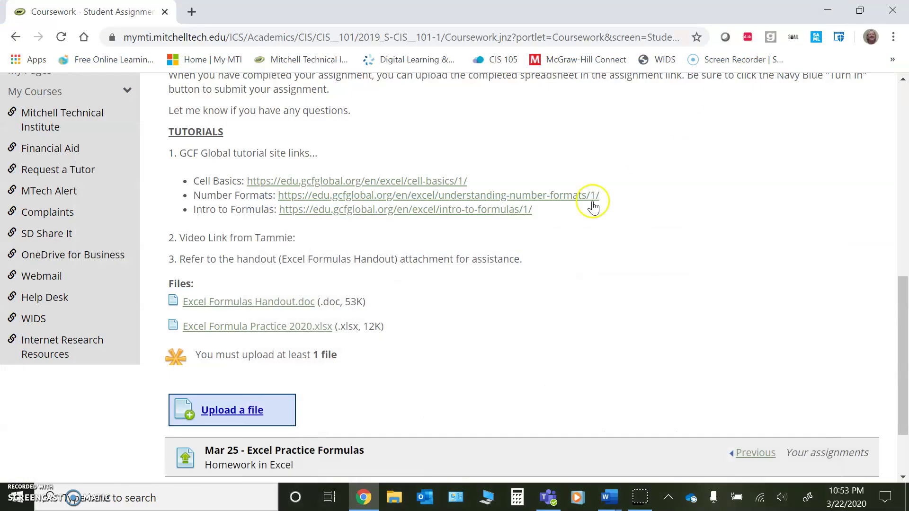
click(297, 331)
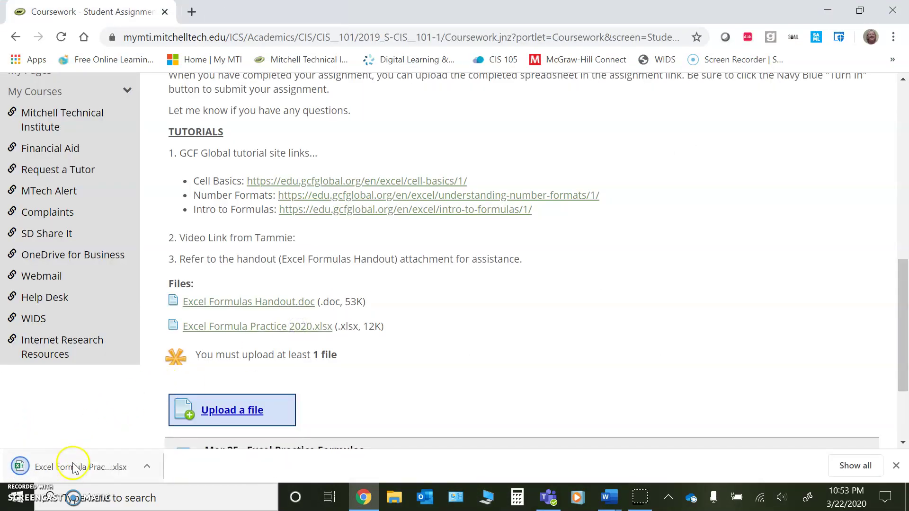
click(72, 467)
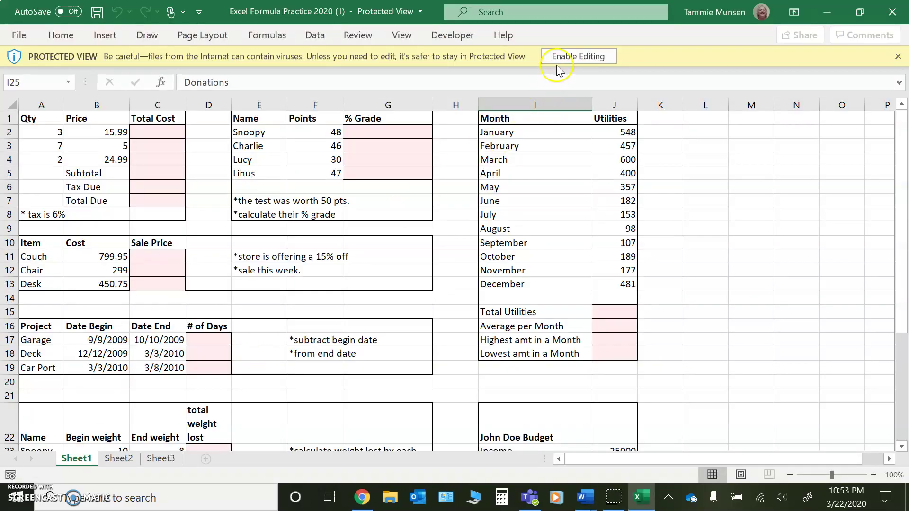
Enable editing and save the workbook to the Desktop as Excel Formula Practice 2020-TM
click(562, 57)
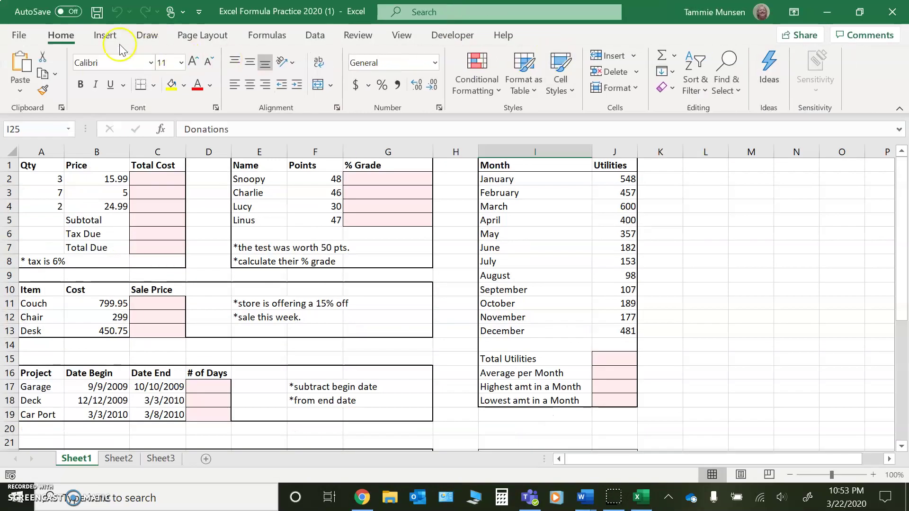
click(19, 35)
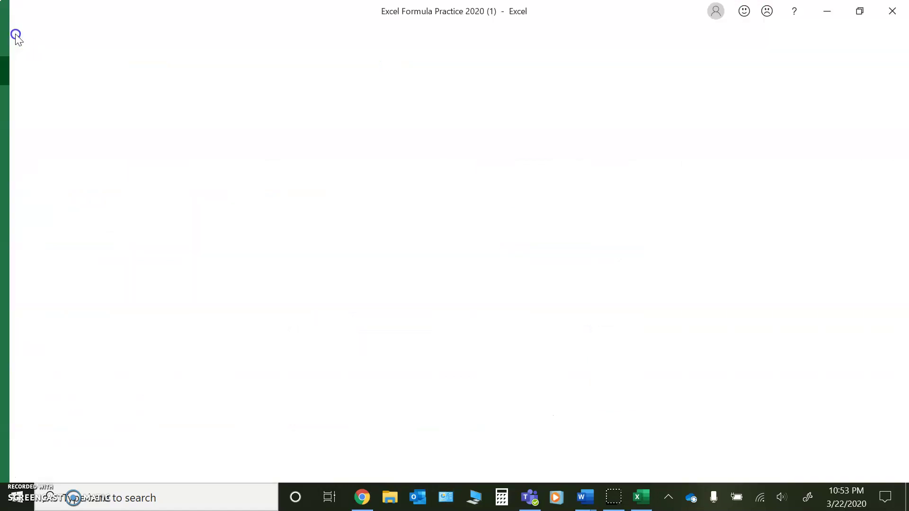
click(61, 226)
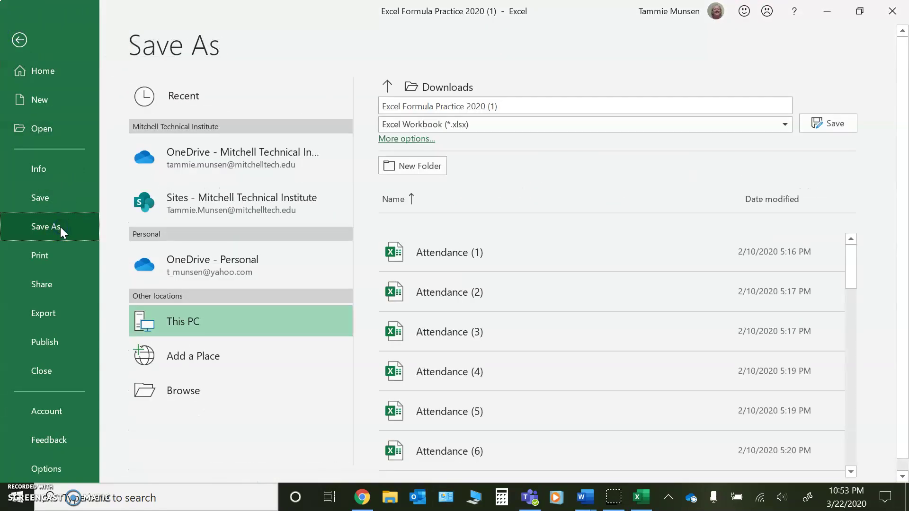
click(182, 326)
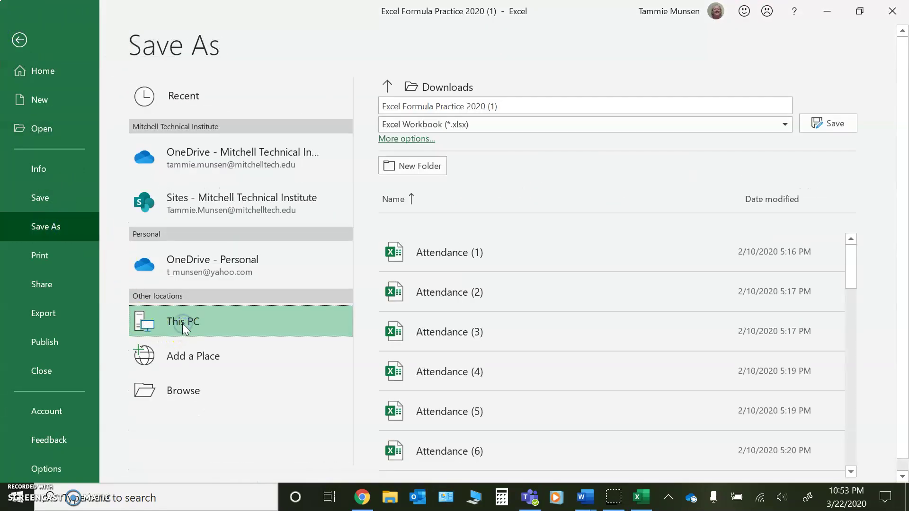
click(384, 138)
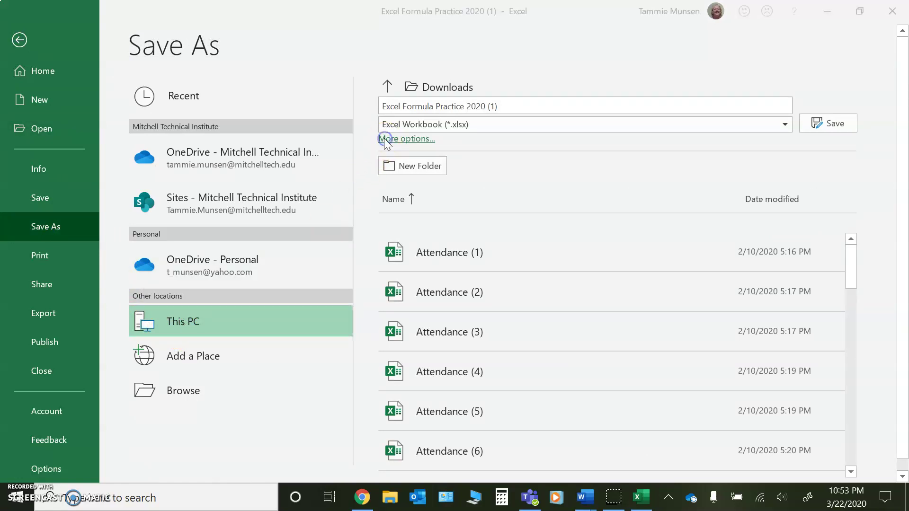
click(47, 137)
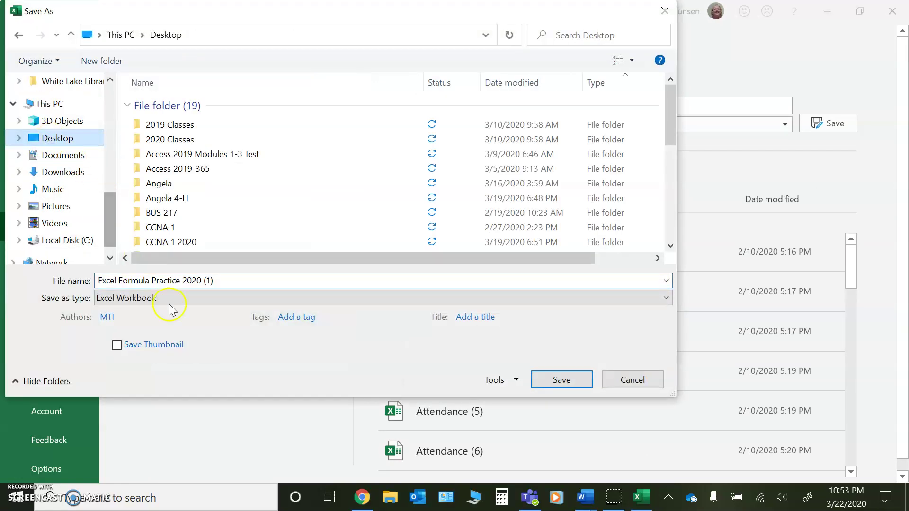
click(220, 279)
click(226, 277)
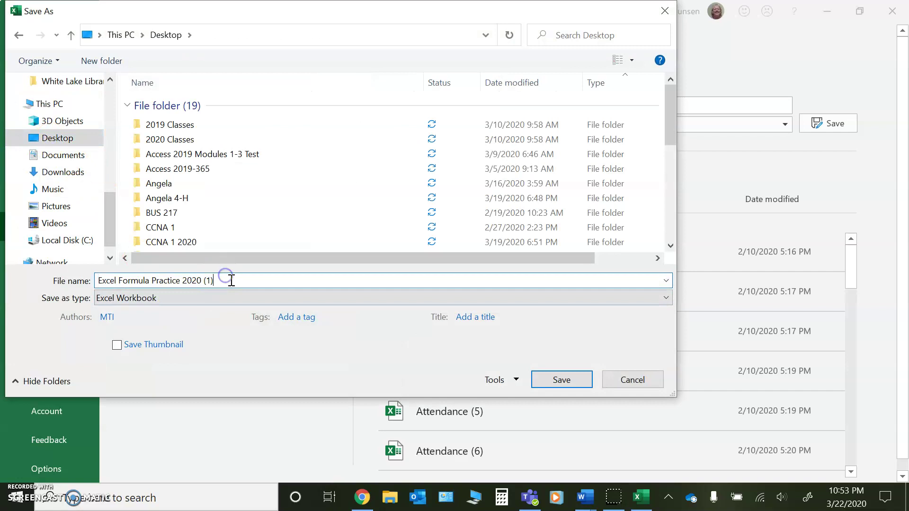
key(BackSpace)
key(BackSpace)
key(BackSpace)
key(BackSpace)
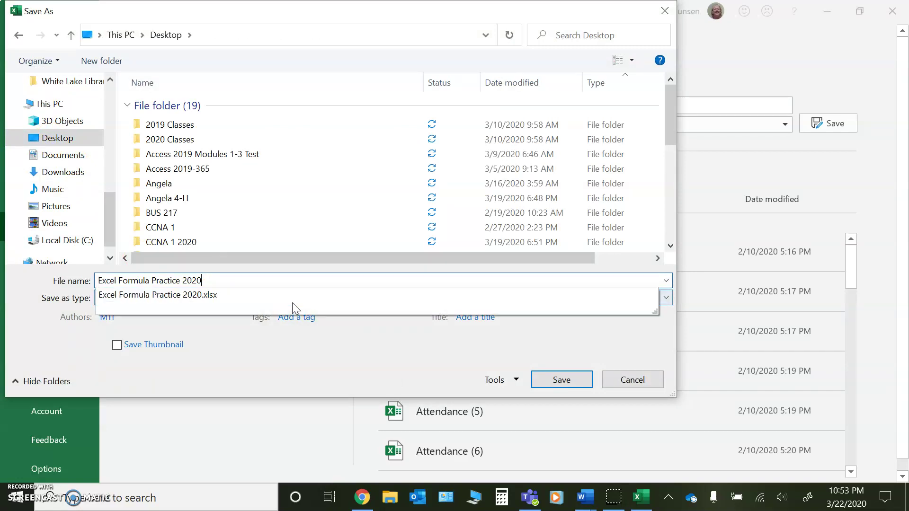
text(-TM)
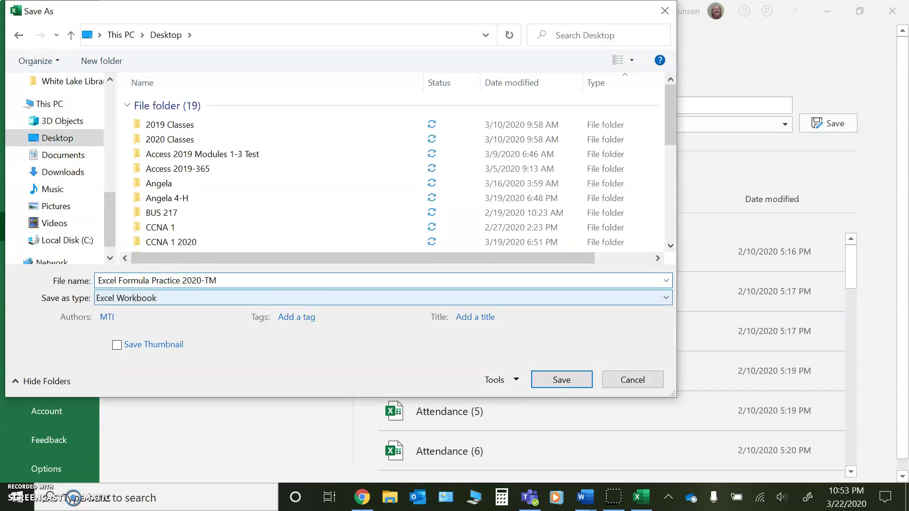
click(563, 381)
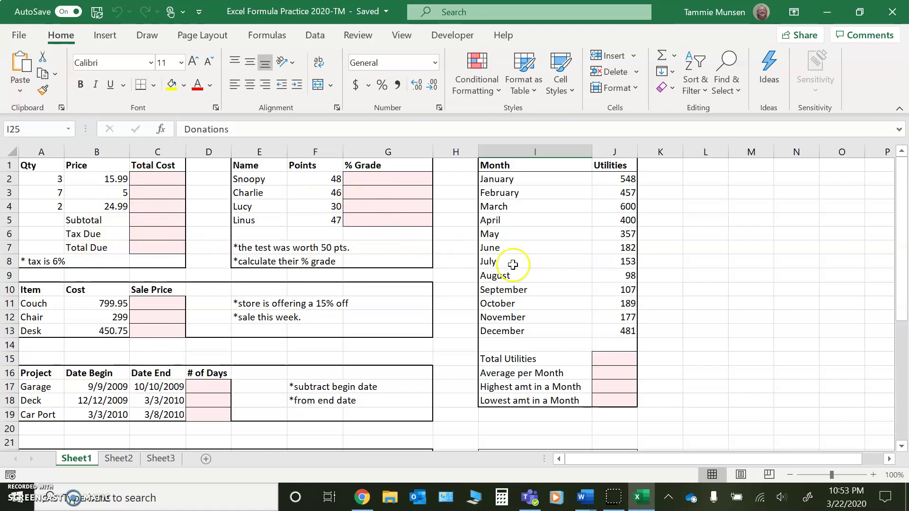
scroll(220, 365, down, 4)
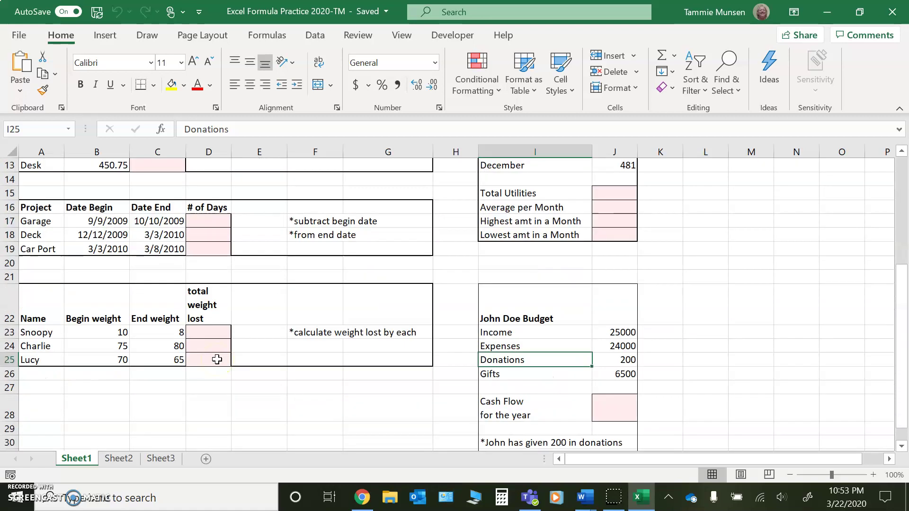
scroll(221, 369, down, 2)
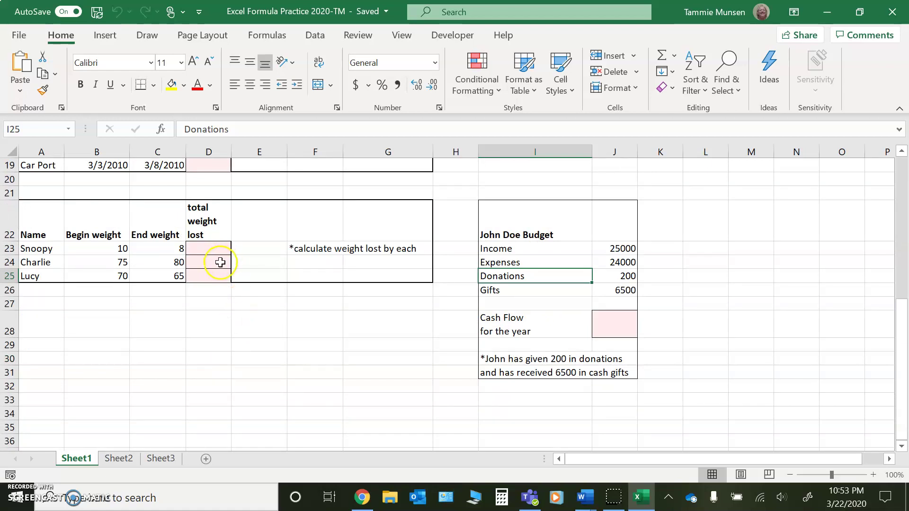
scroll(219, 263, up, 6)
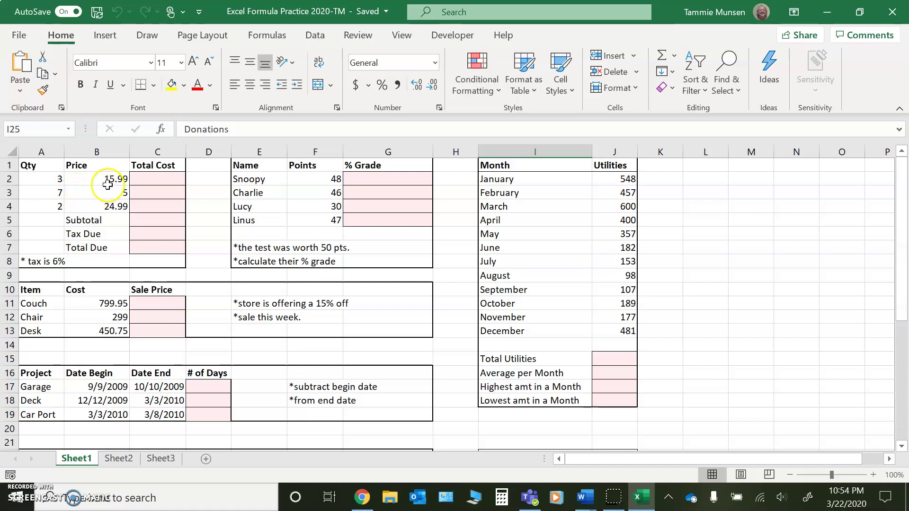
Enter =A2*B2 in C2 and fill it down to C4, giving 47.97, 35 and 49.98
click(137, 180)
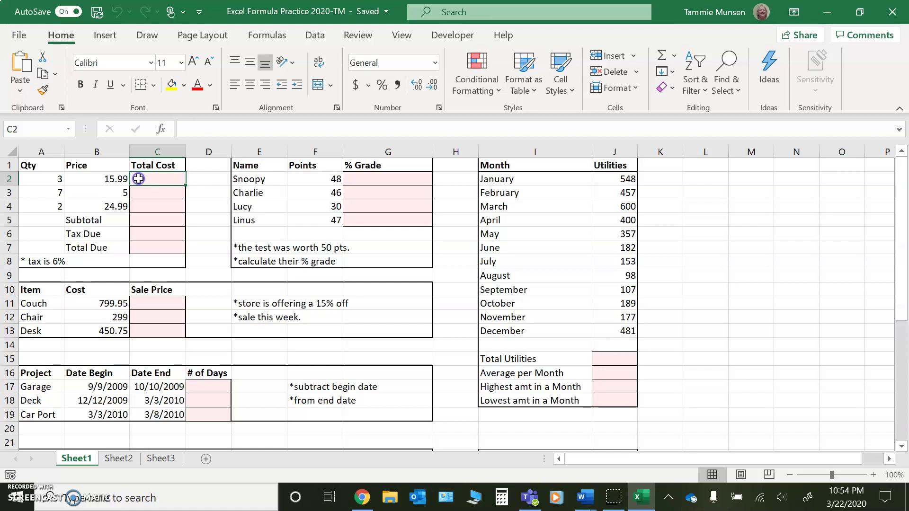
double_click(139, 178)
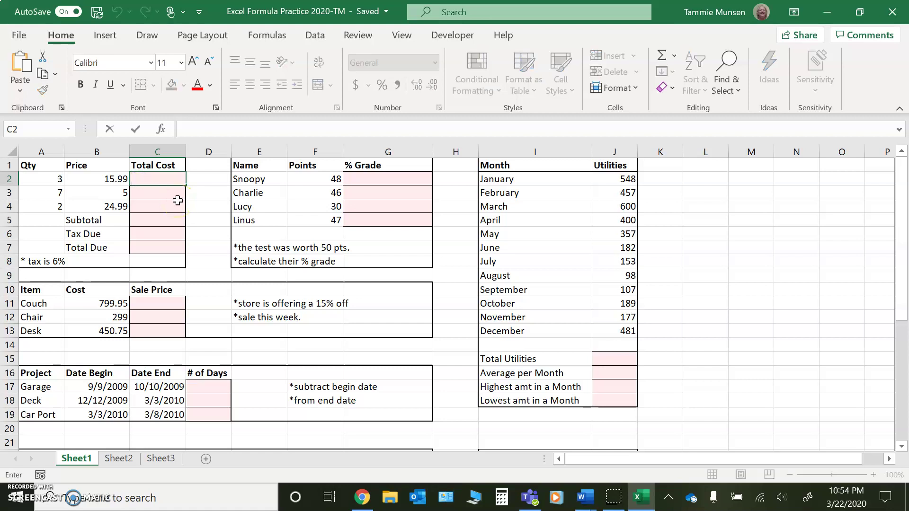
text(=)
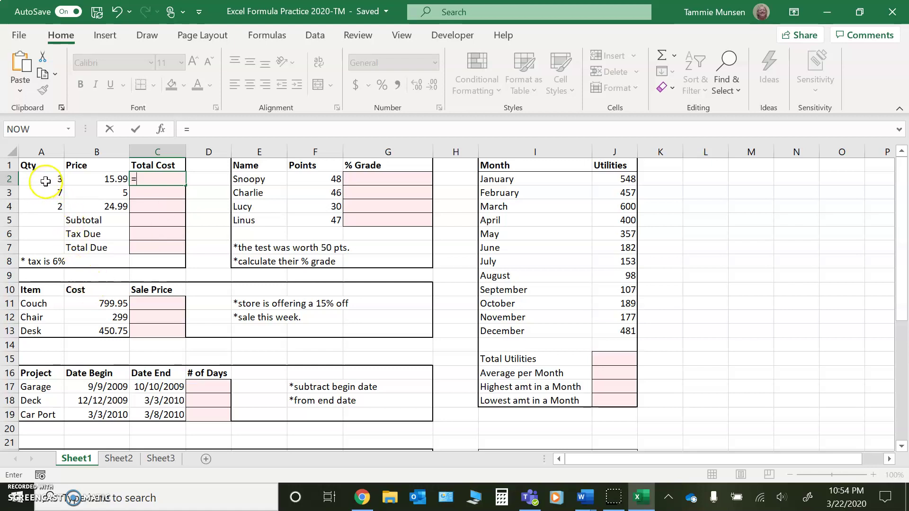
click(46, 181)
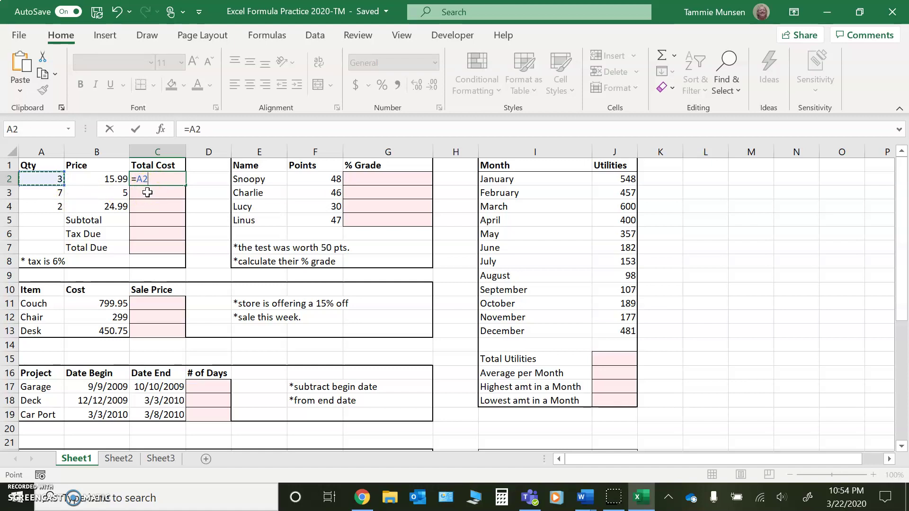
text(*)
click(155, 177)
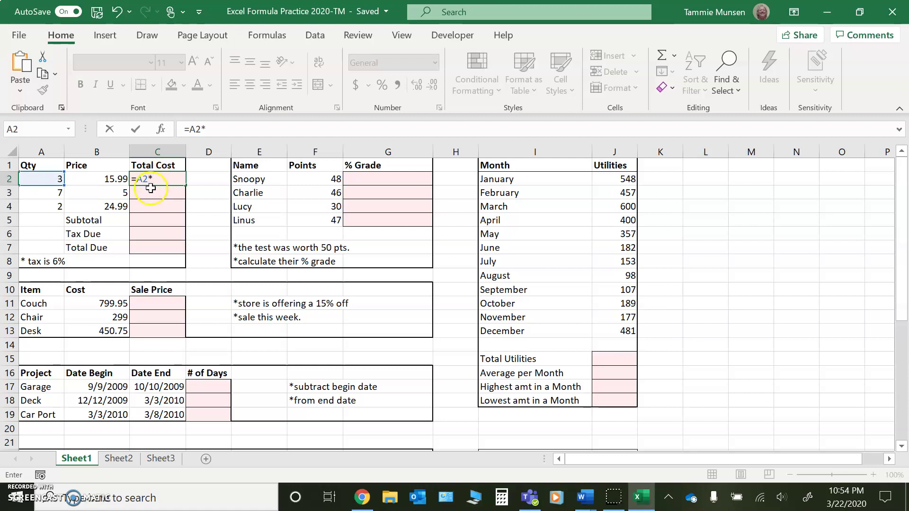
click(103, 180)
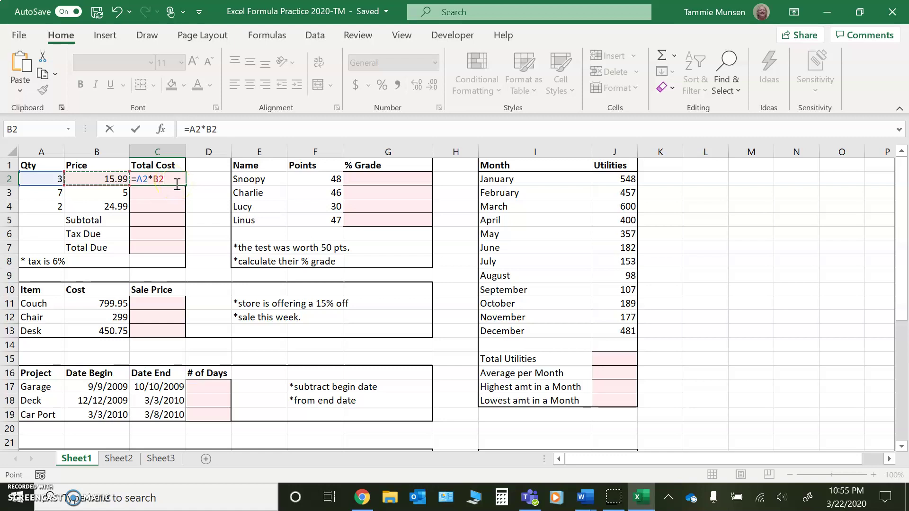
key(Return)
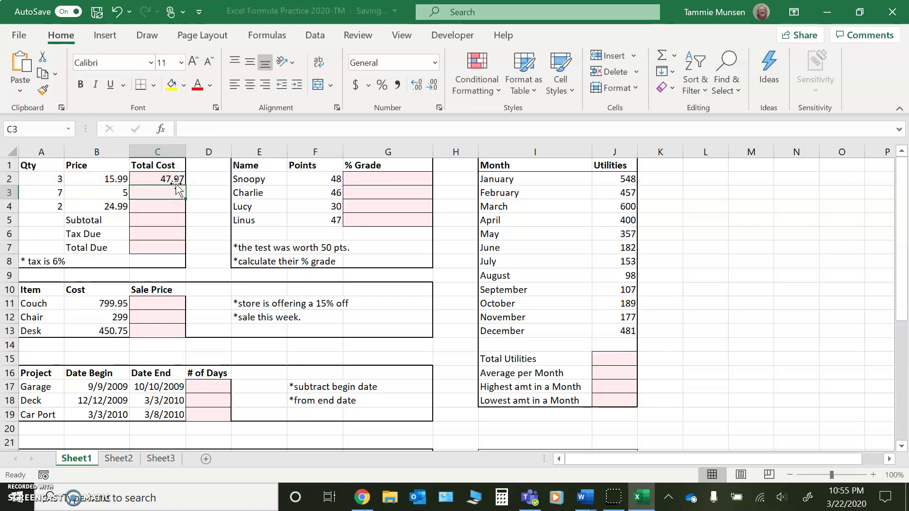
click(152, 179)
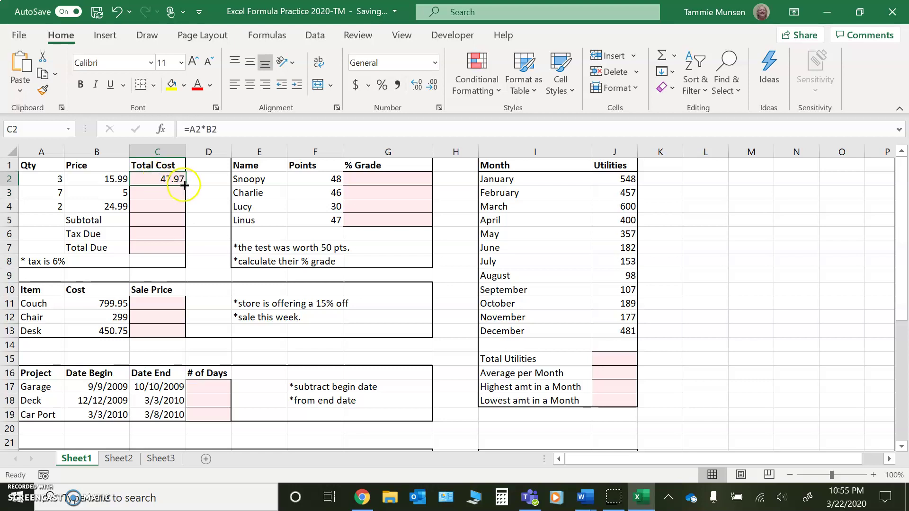
drag(183, 186, 185, 211)
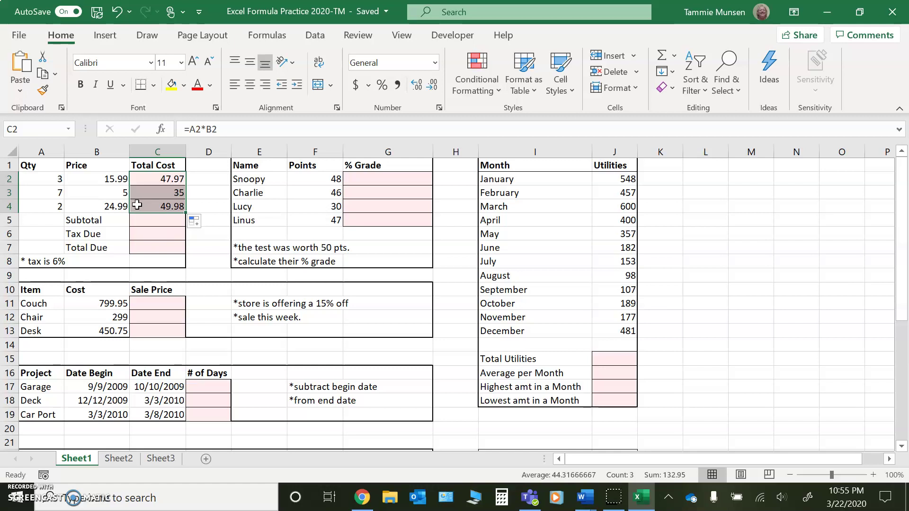
key(ctrl+grave)
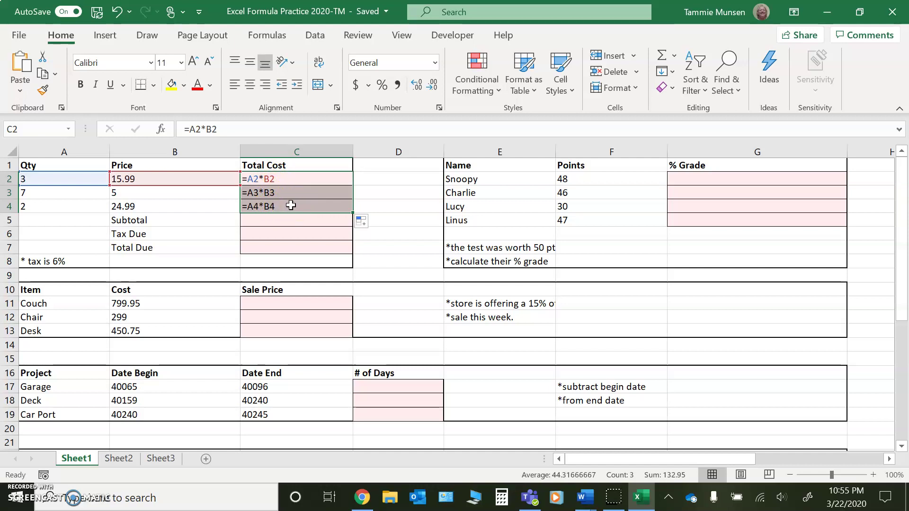
key(ctrl+grave)
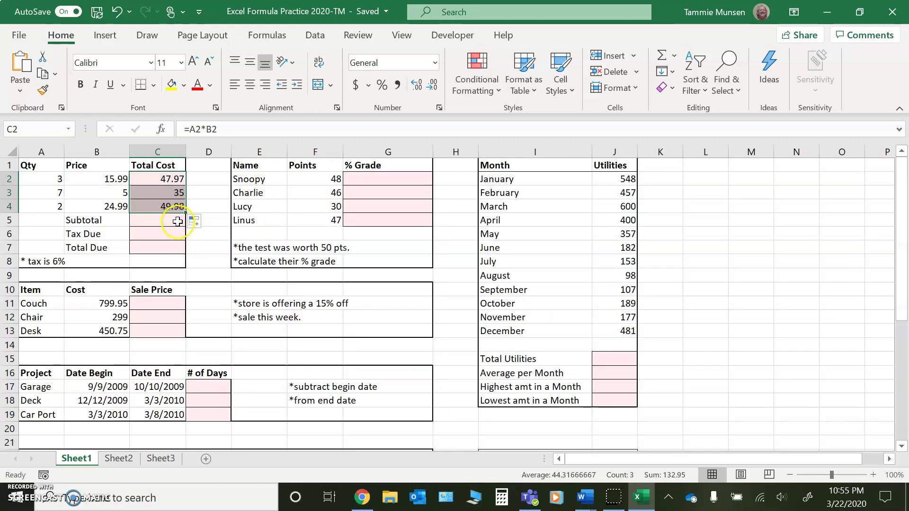
Use AutoSum to put =SUM(C2:C4) in C5, a subtotal of 132.95
click(136, 220)
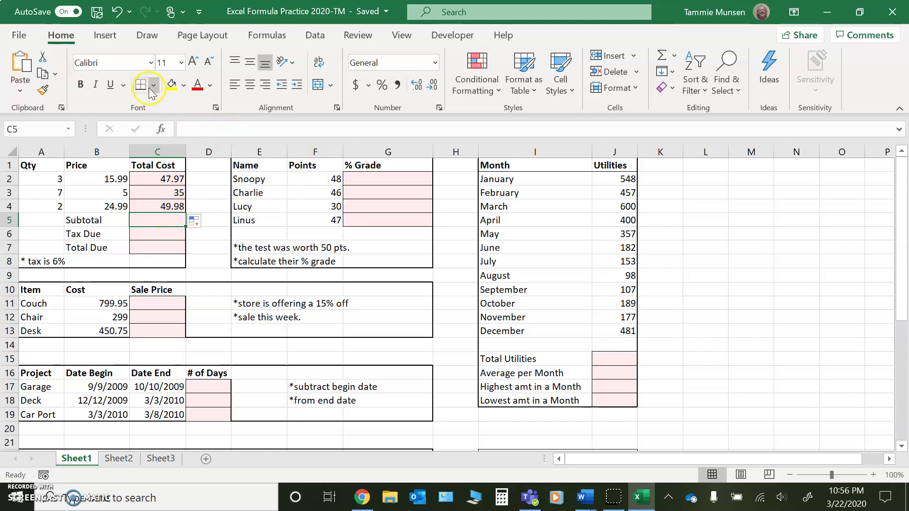
click(673, 56)
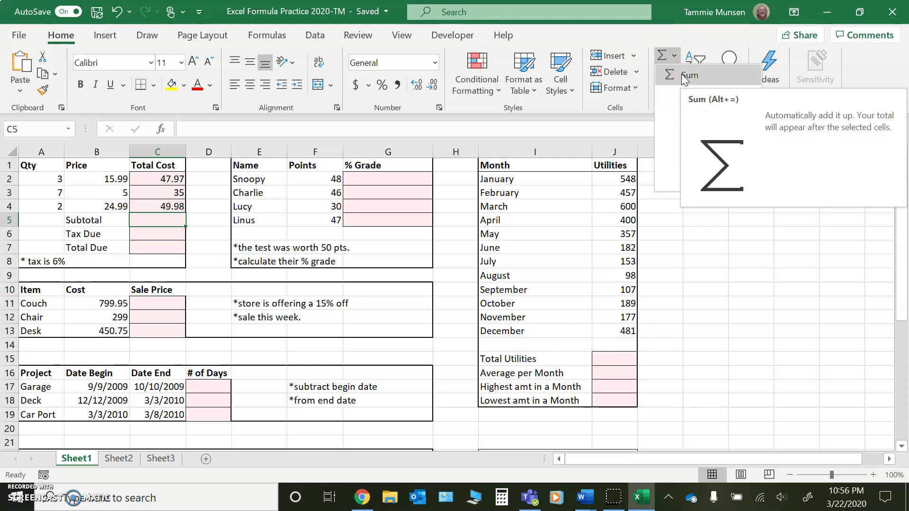
click(681, 74)
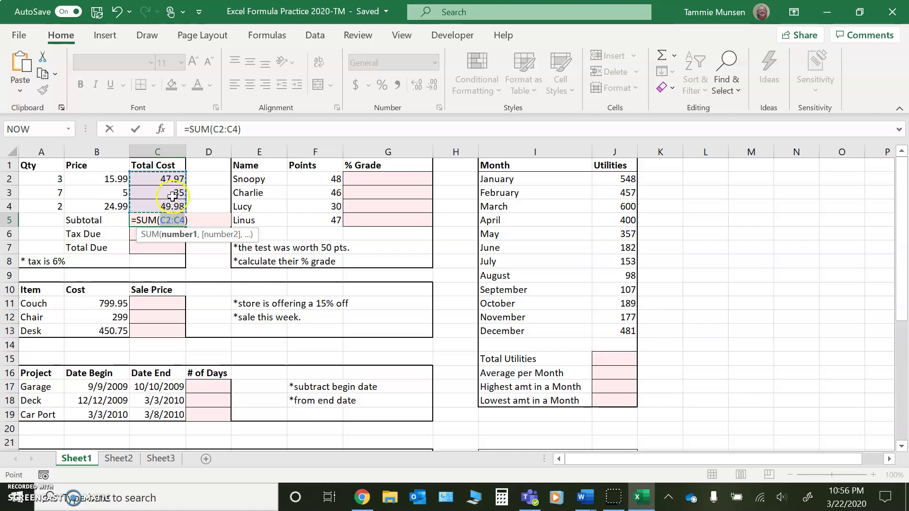
click(164, 177)
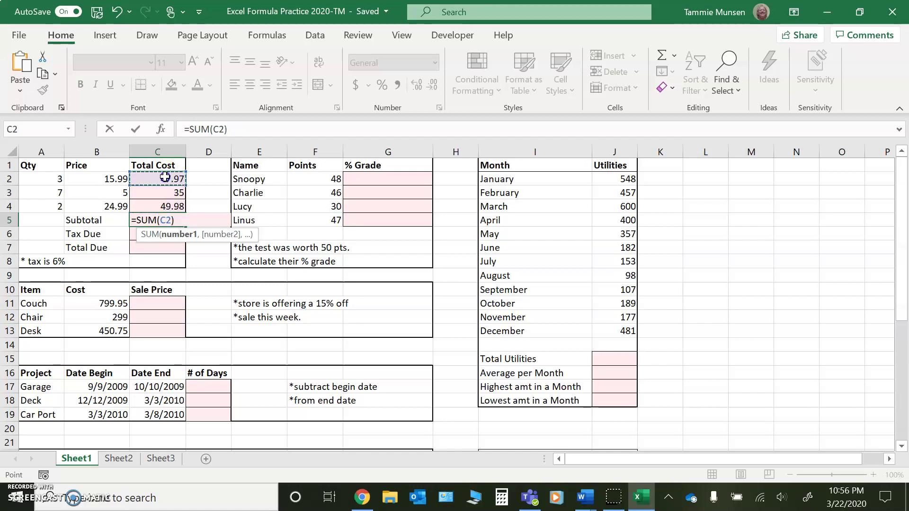
drag(164, 181, 179, 207)
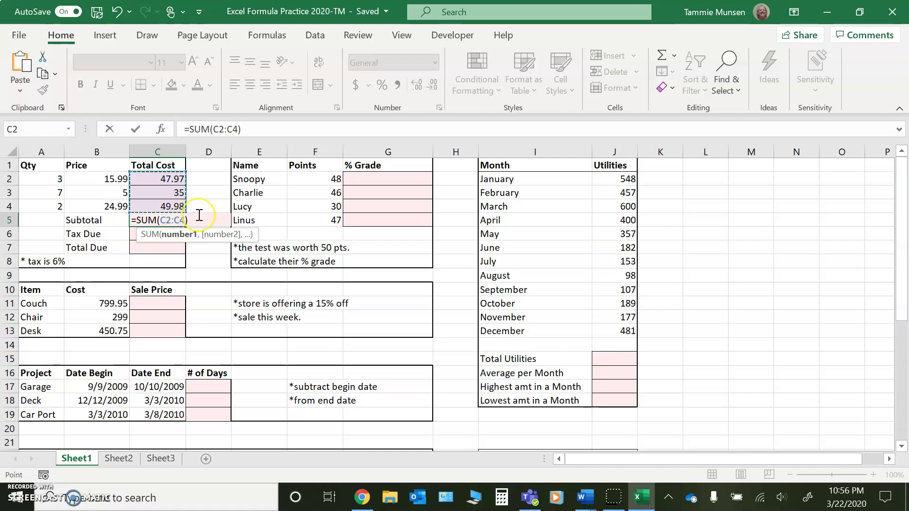
key(Return)
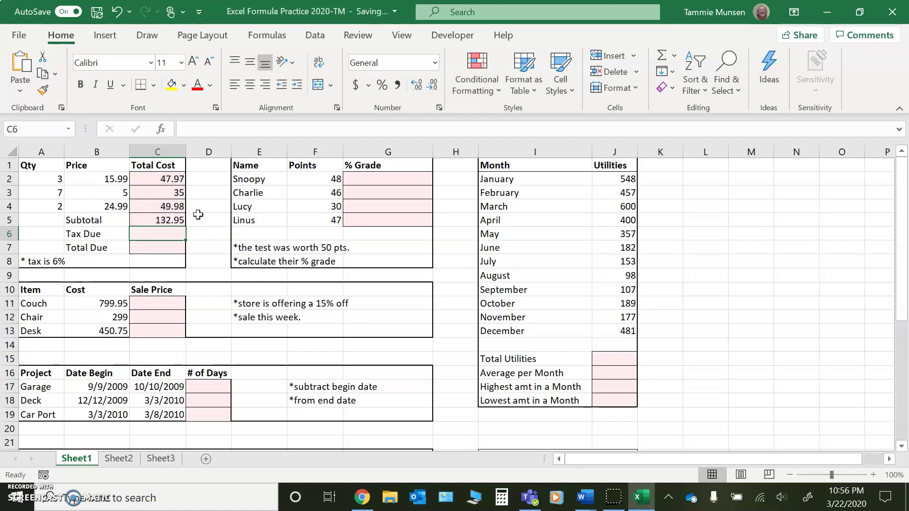
Enter =C5*.06 in C6 to calculate the 6% tax of 7.977
click(144, 231)
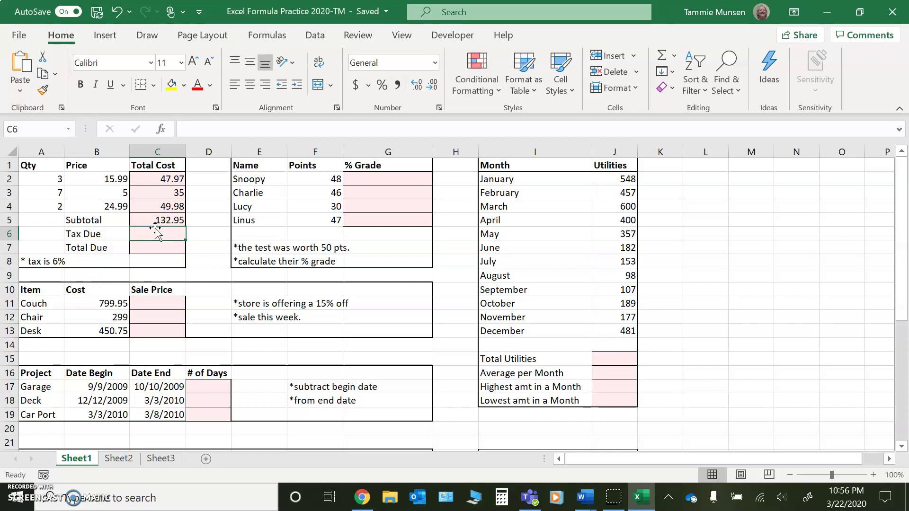
click(144, 224)
click(142, 233)
double_click(147, 232)
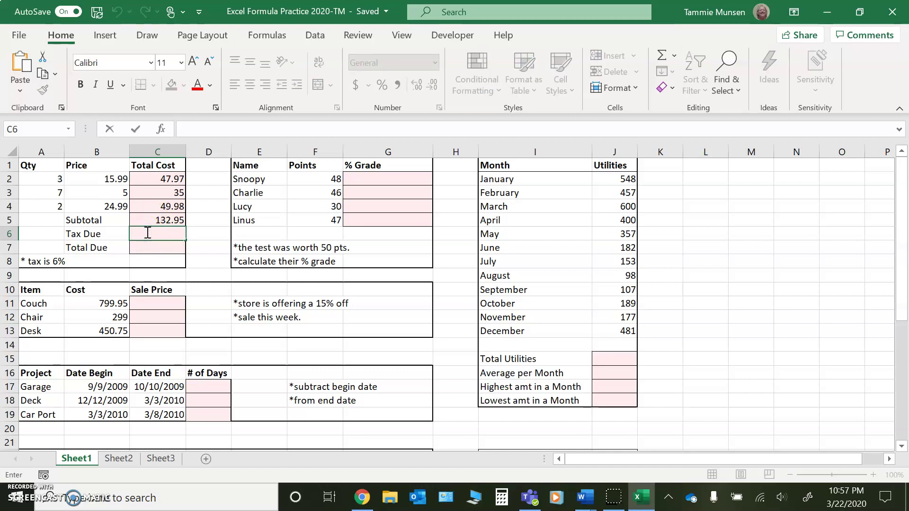
text(=)
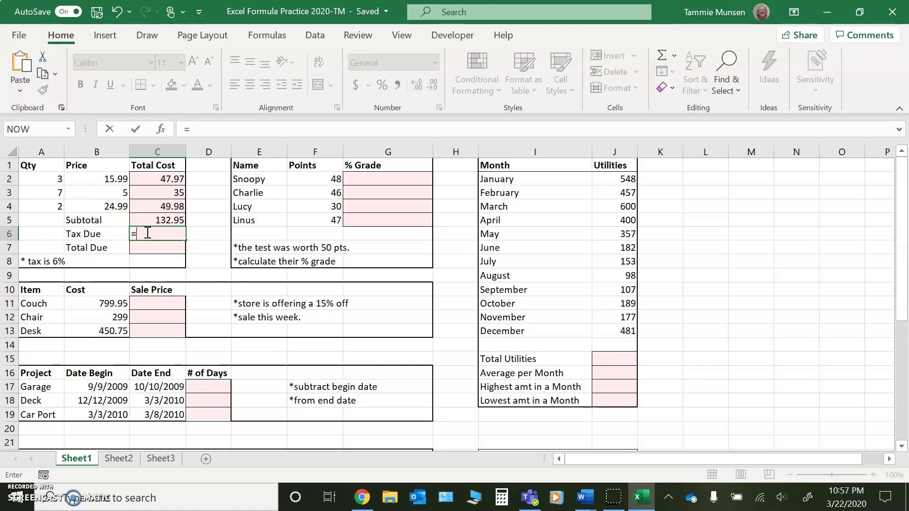
click(146, 221)
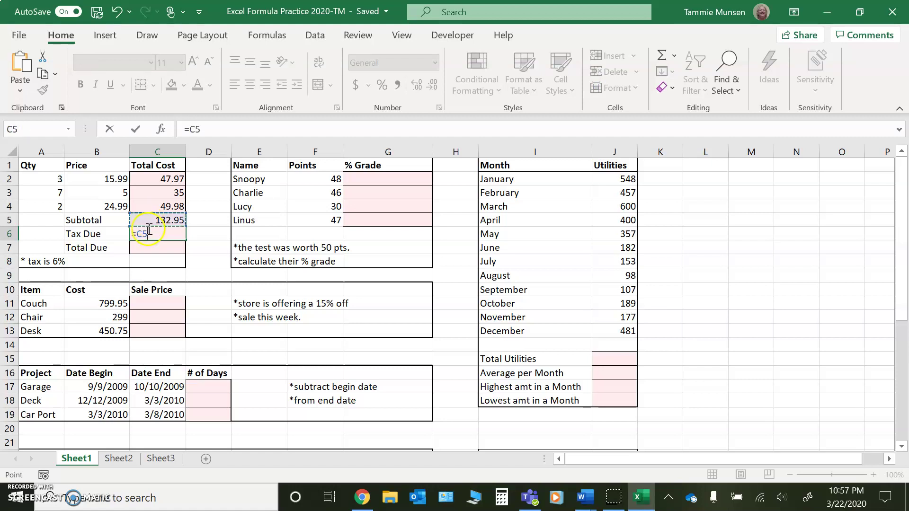
click(149, 233)
text(*)
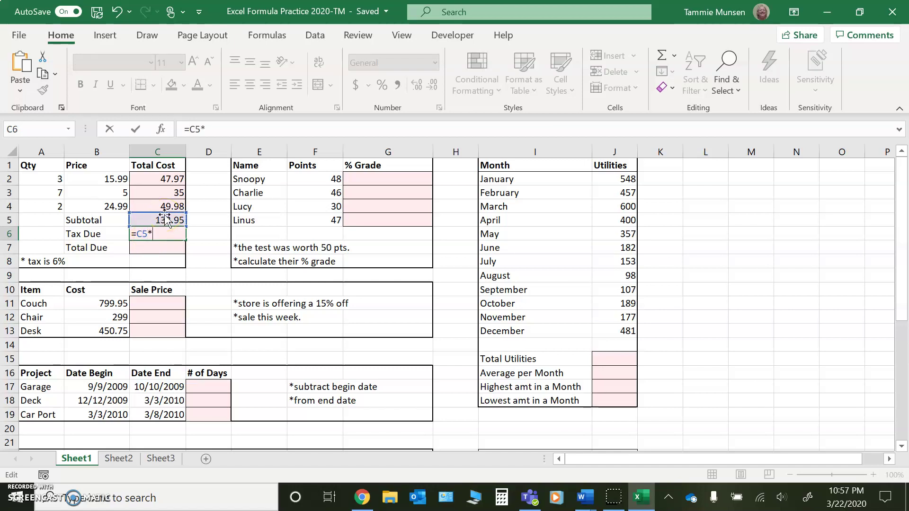
text(.06)
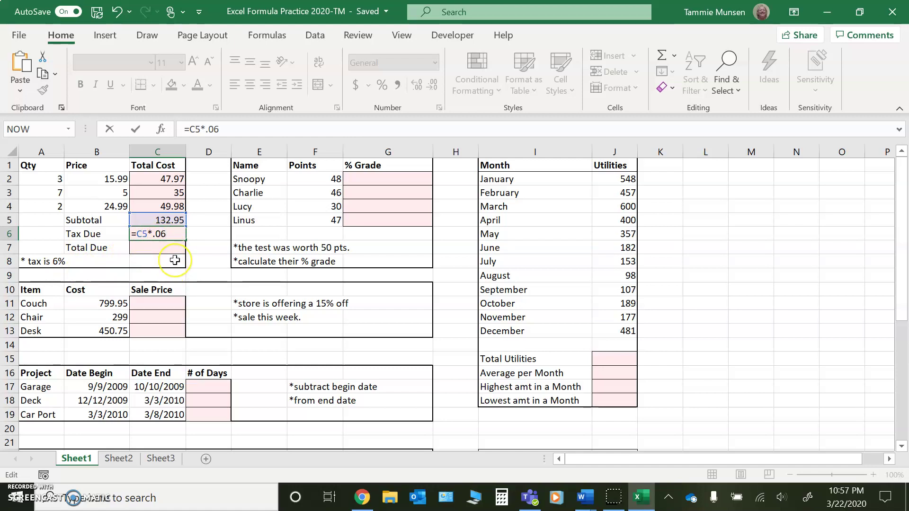
key(Return)
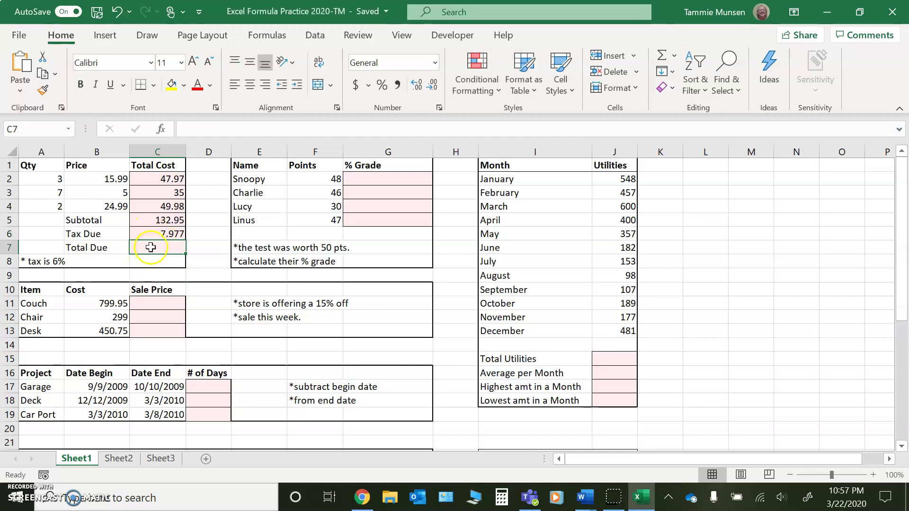
Use AutoSum to put =SUM(C5:C6) in C7, a total due of 140.927
double_click(151, 246)
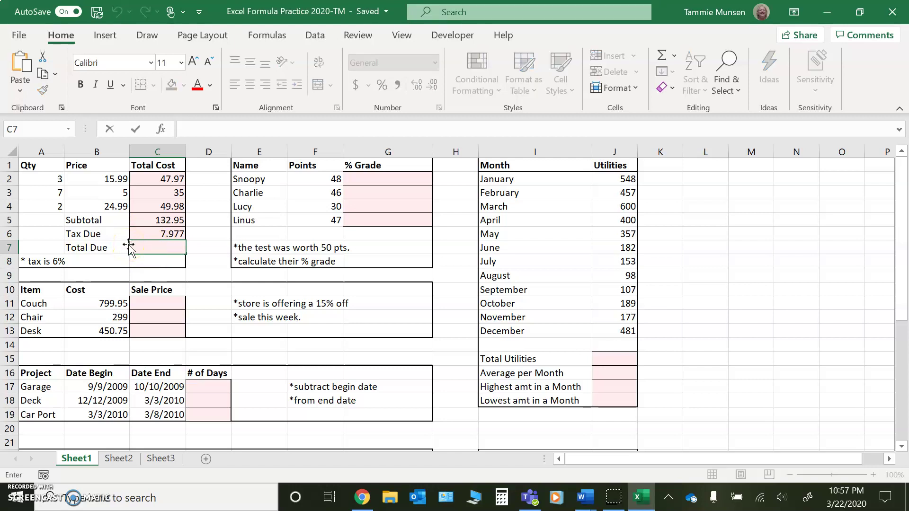
text(=)
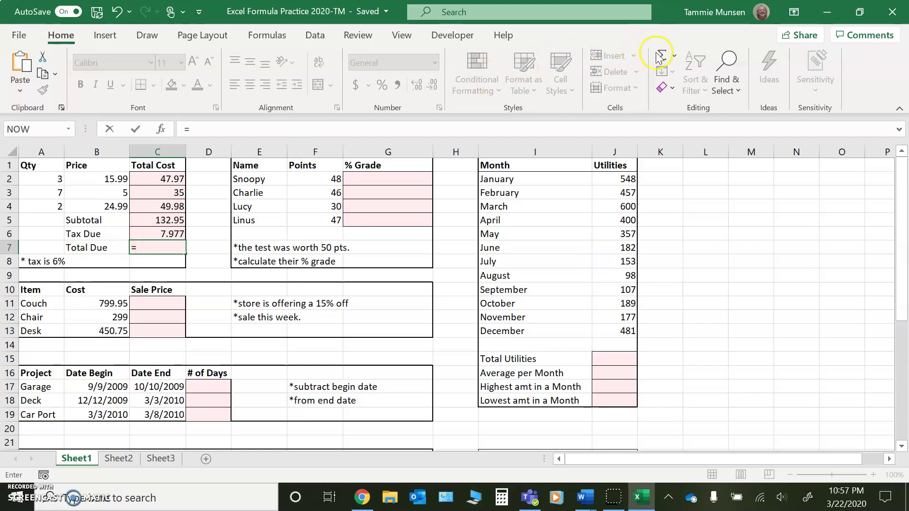
click(675, 55)
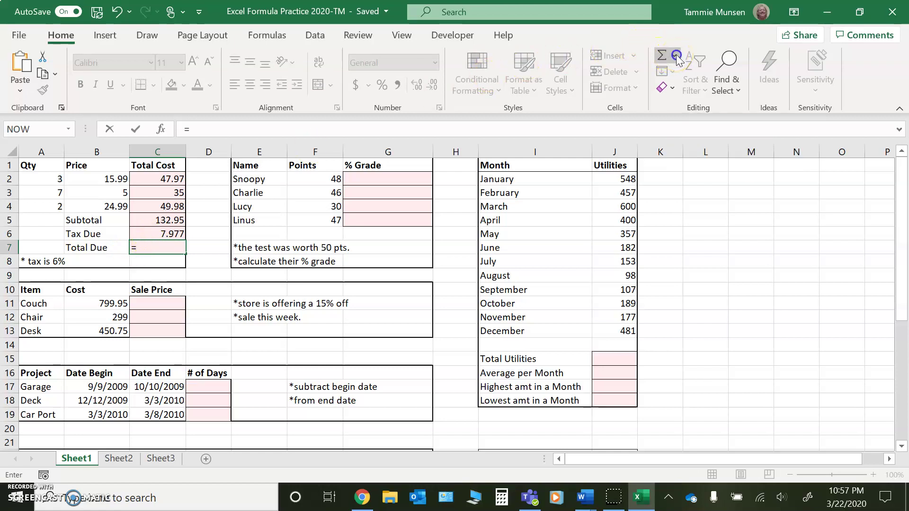
click(687, 77)
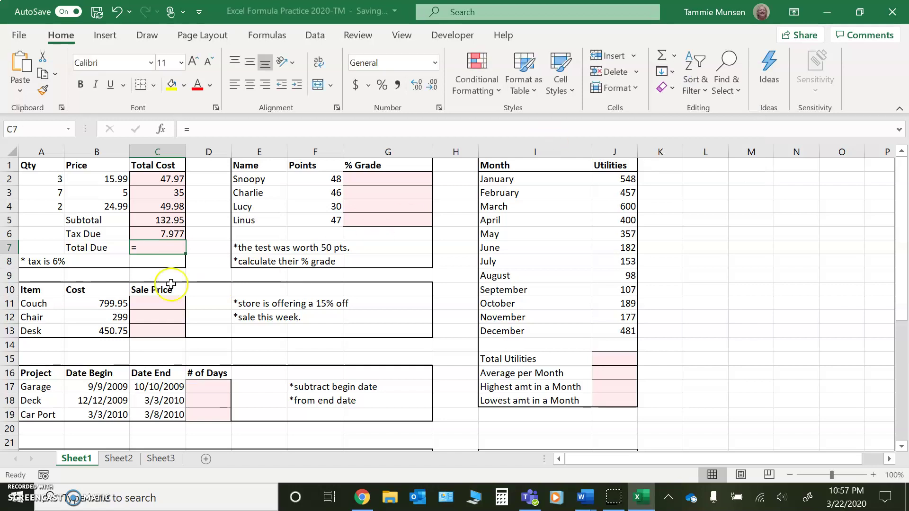
double_click(141, 248)
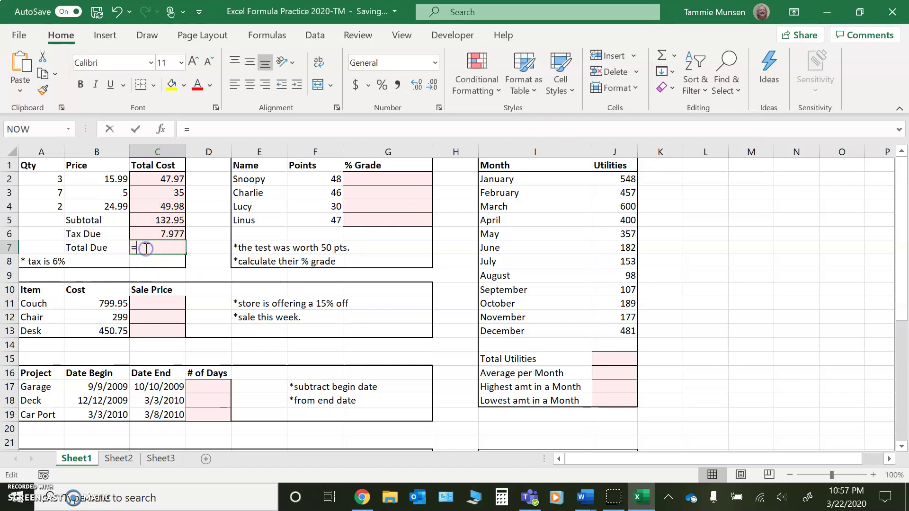
click(674, 56)
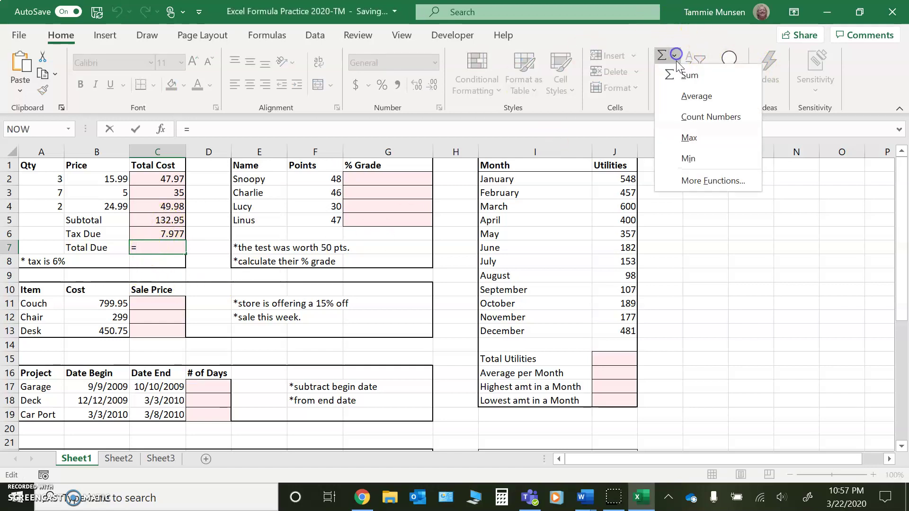
key(Escape)
key(Escape)
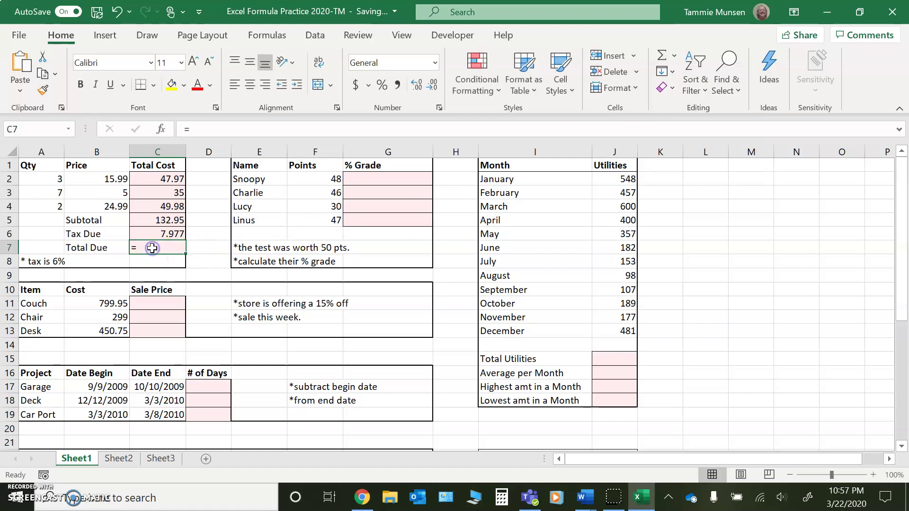
click(674, 56)
click(685, 74)
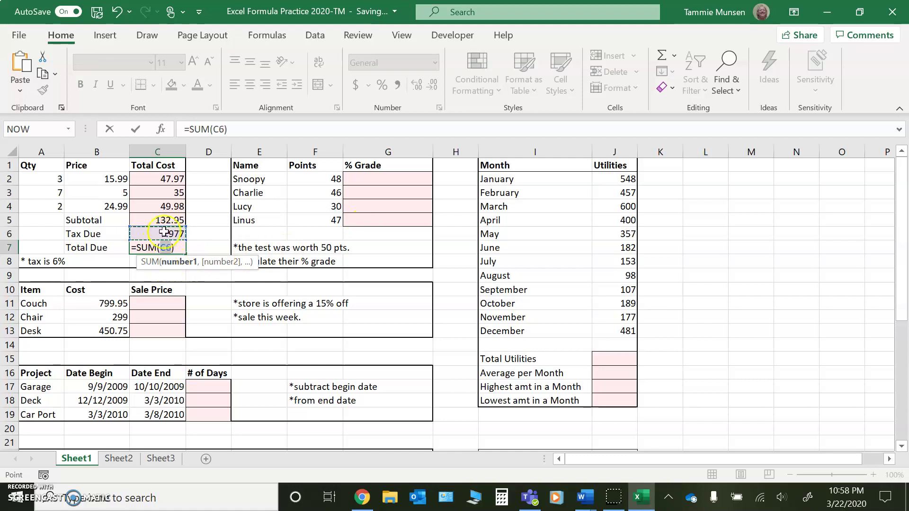
drag(171, 219, 171, 228)
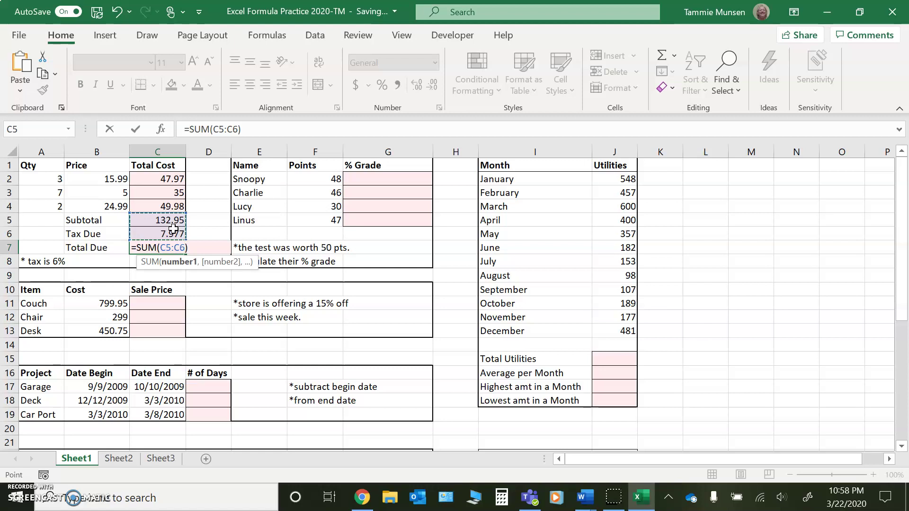
key(Return)
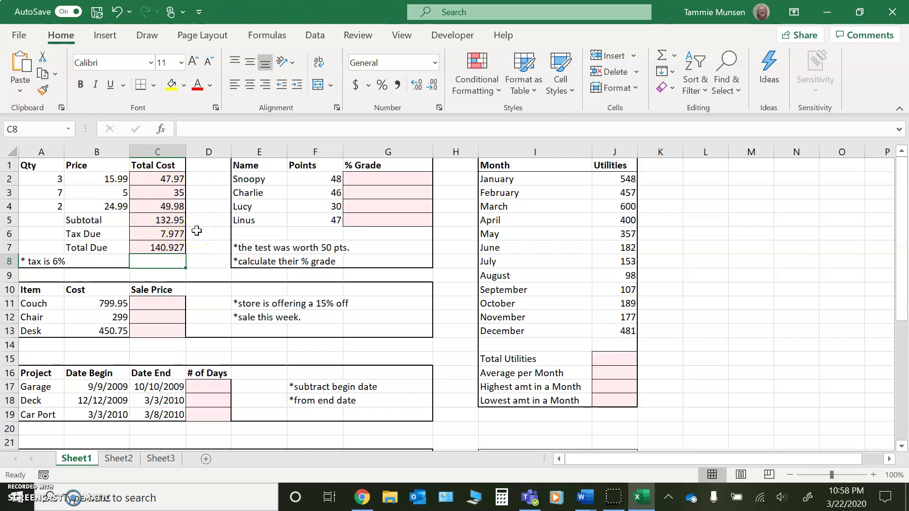
key(ctrl+grave)
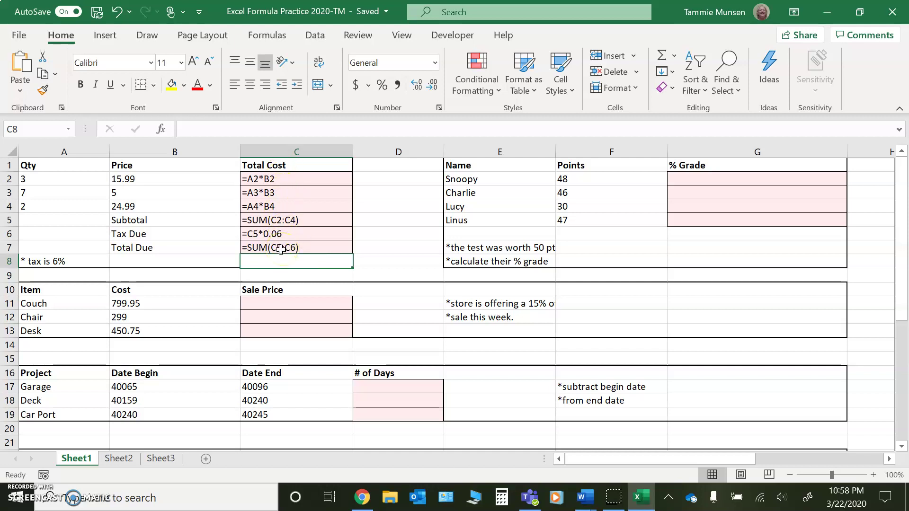
key(ctrl+grave)
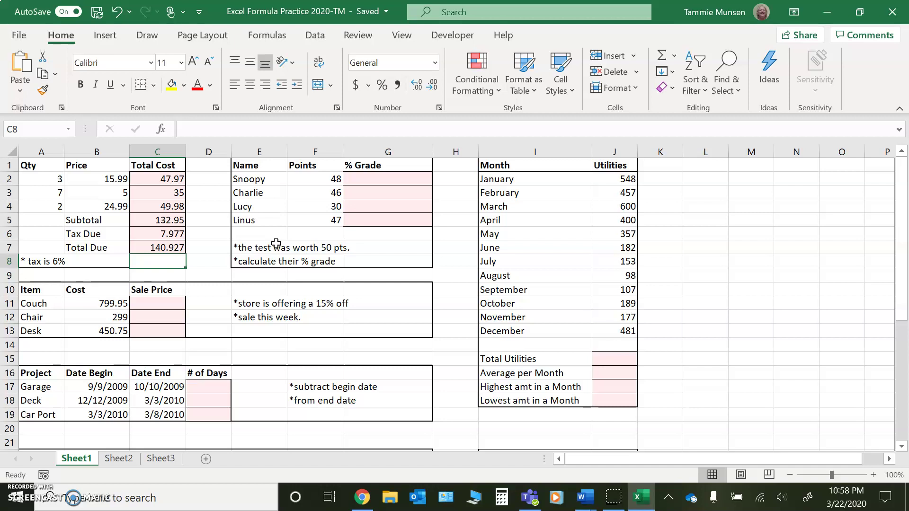
key(ctrl+grave)
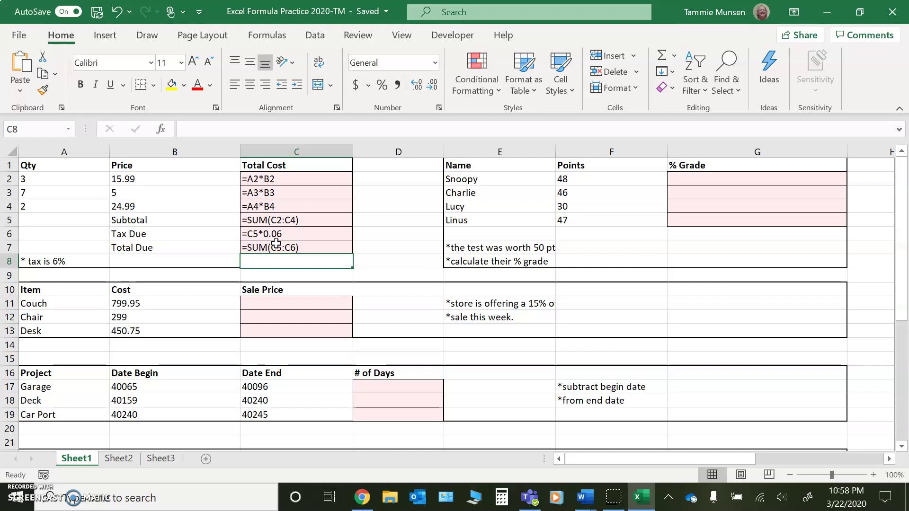
key(ctrl+grave)
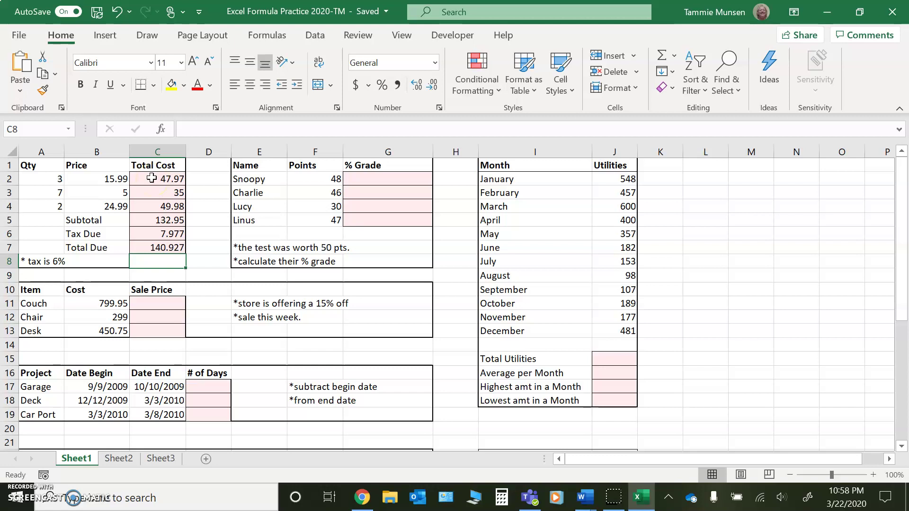
Apply dollar accounting format to C2:C7, showing Total Due as $ 140.93
drag(151, 177, 147, 244)
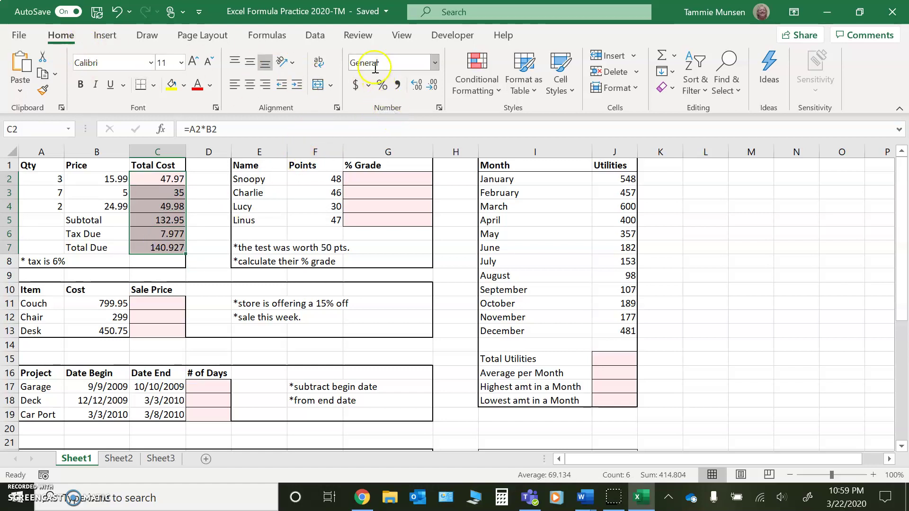
click(435, 64)
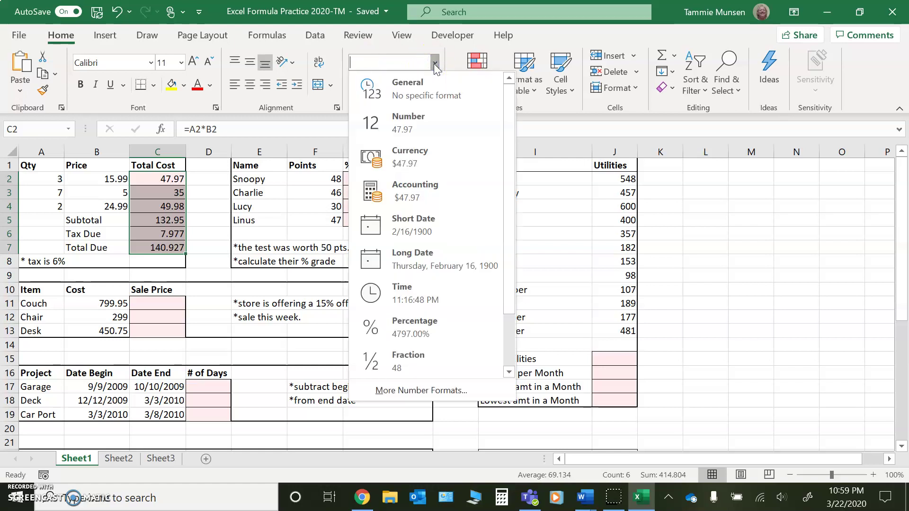
click(410, 152)
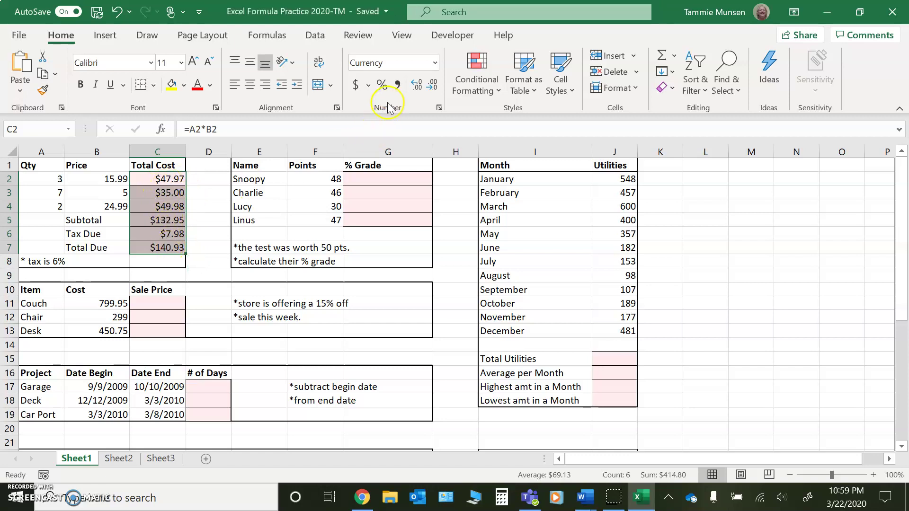
click(434, 62)
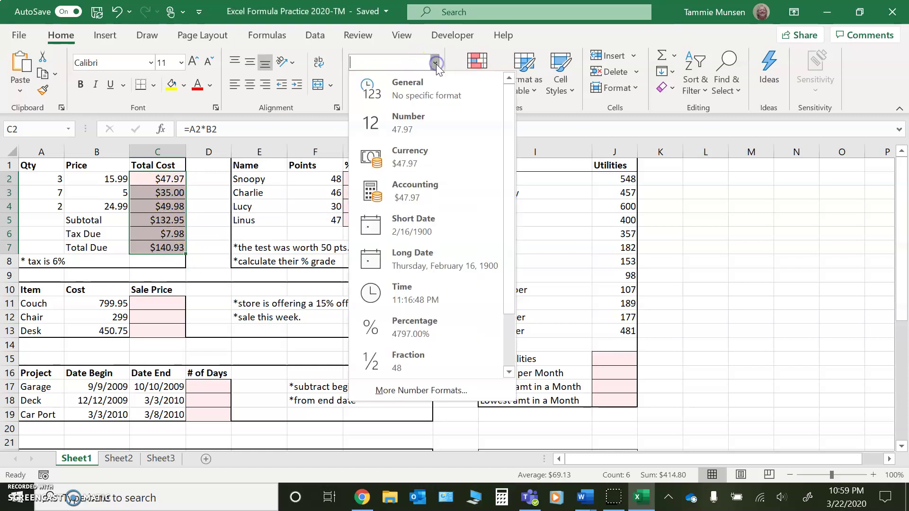
click(410, 190)
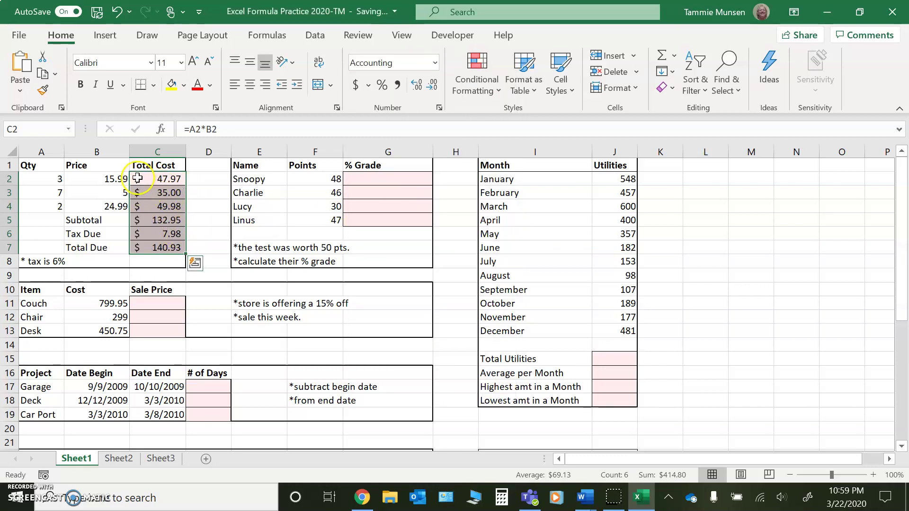
click(138, 253)
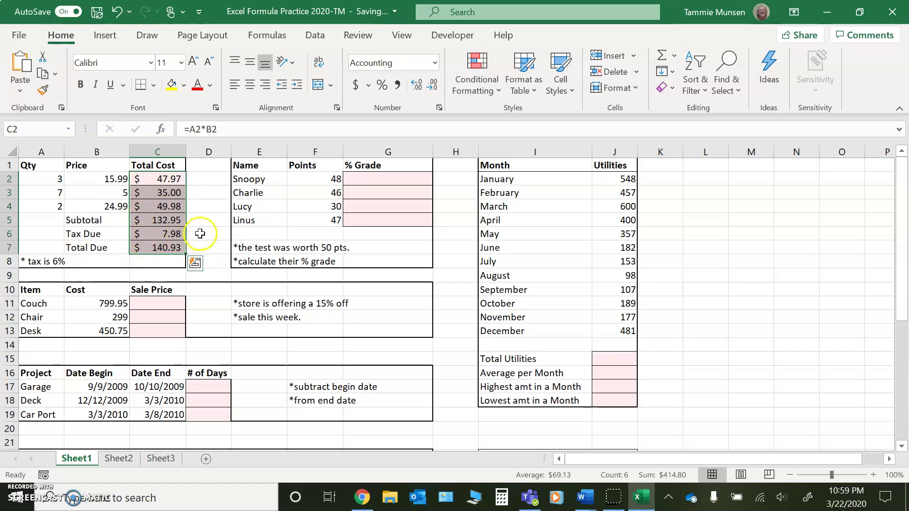
click(206, 248)
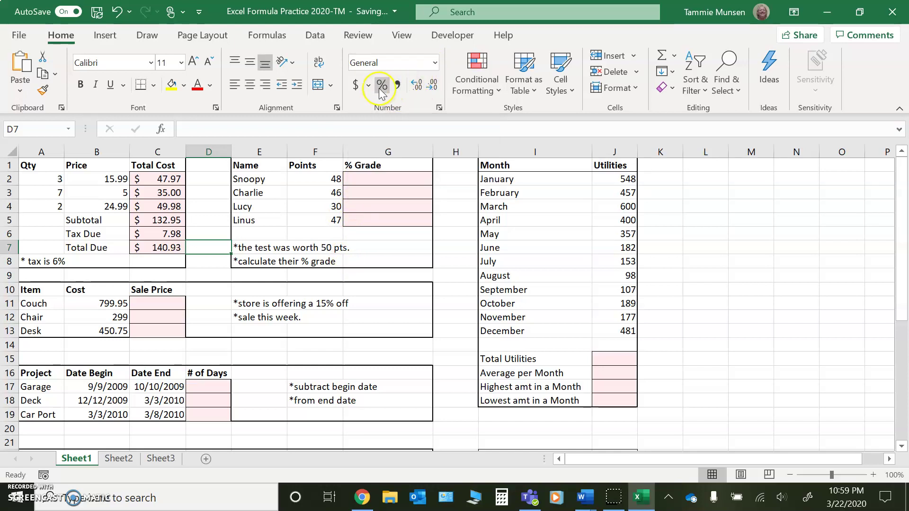
click(436, 64)
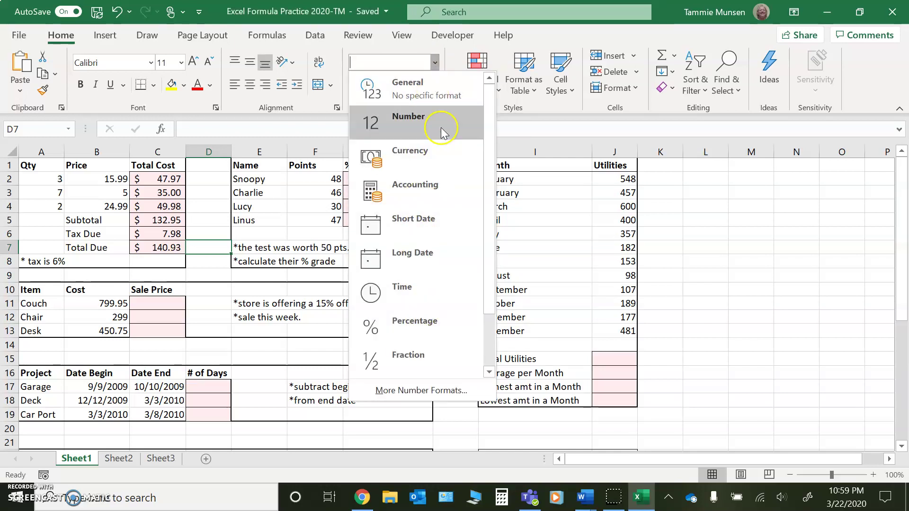
click(435, 63)
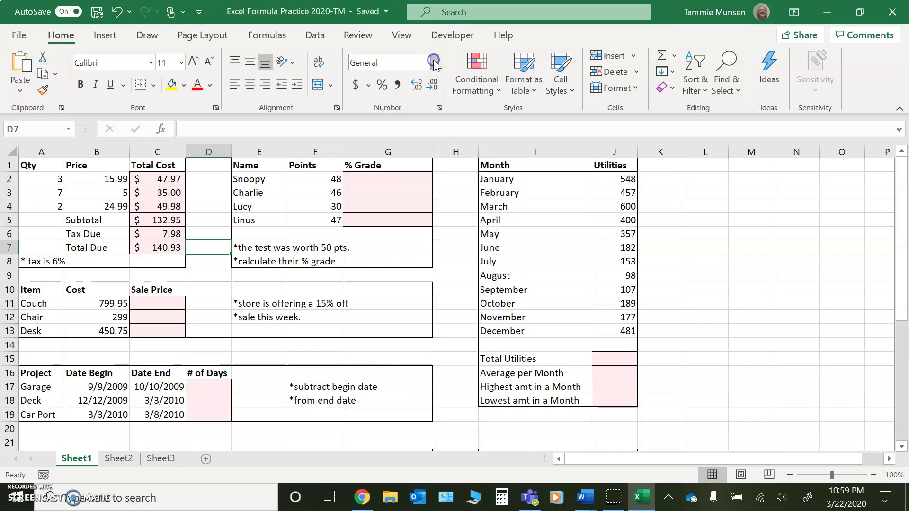
click(355, 90)
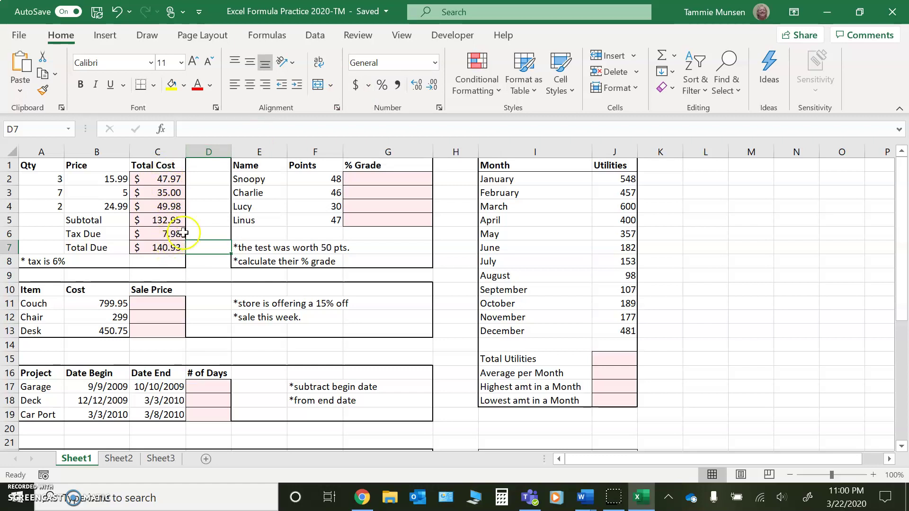
scroll(150, 303, down, 1)
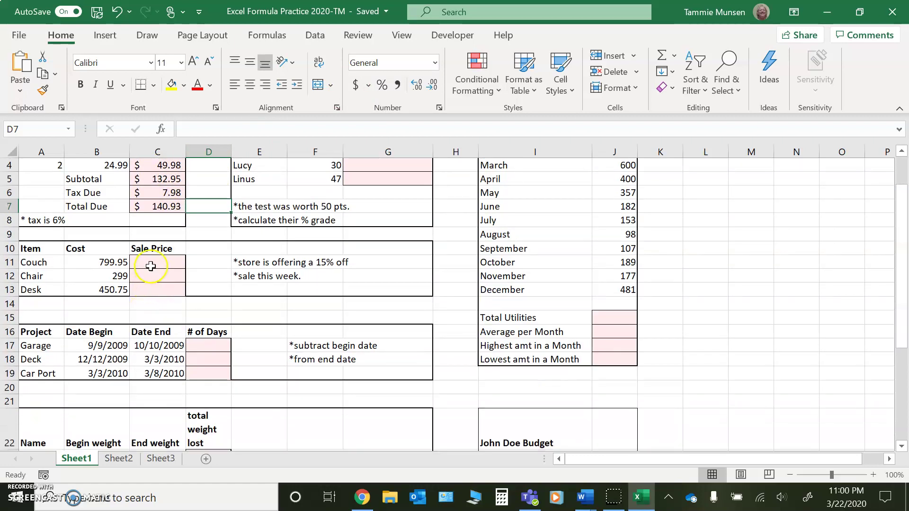
scroll(241, 308, down, 2)
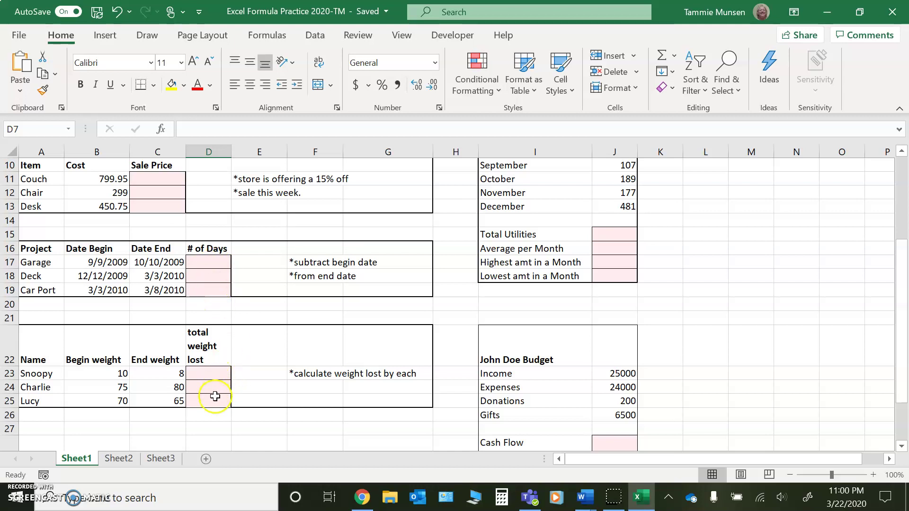
scroll(539, 359, up, 1)
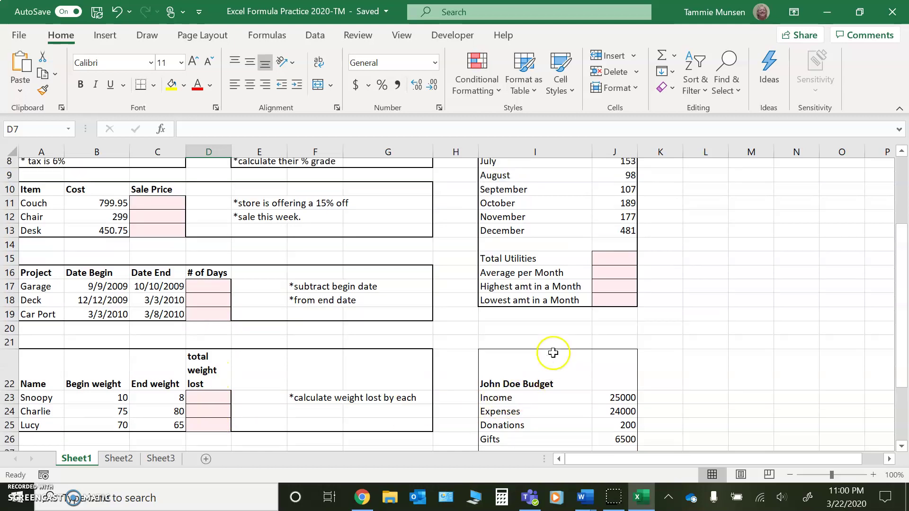
scroll(588, 214, up, 2)
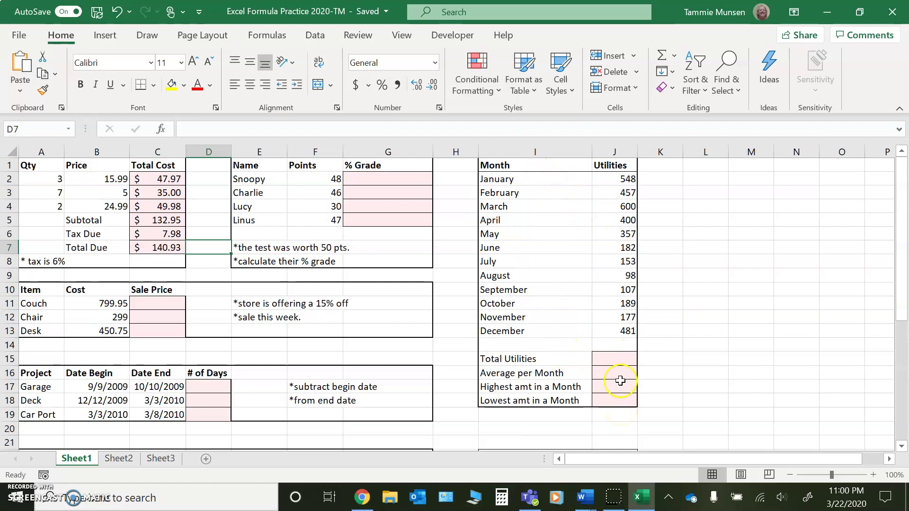
scroll(624, 406, down, 6)
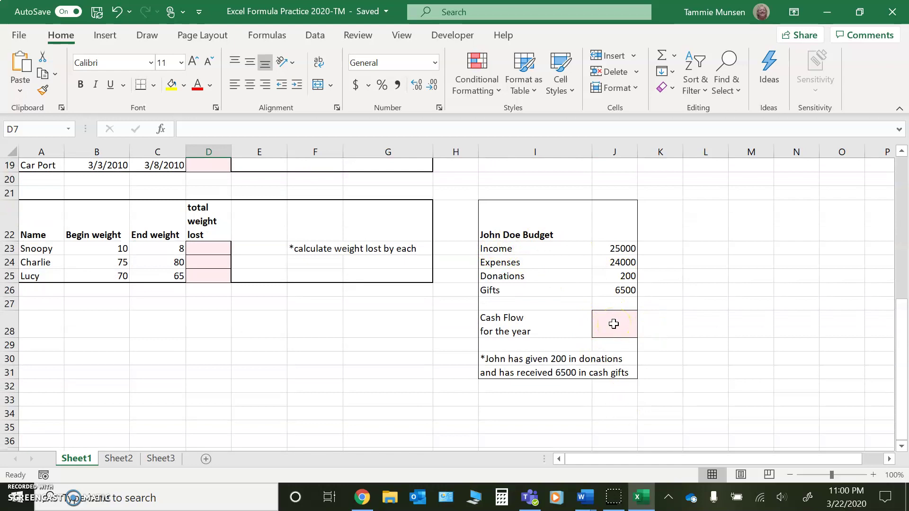
scroll(614, 324, up, 6)
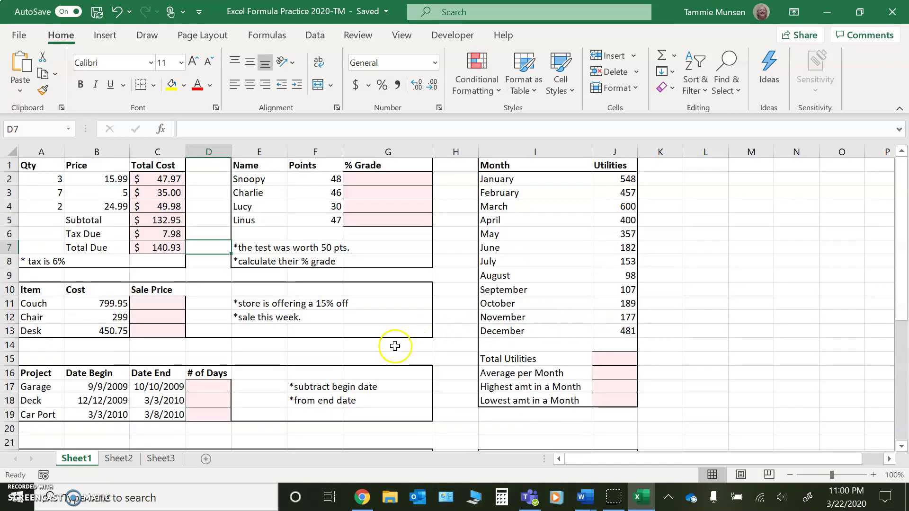
Cancel the Record Macro dialog, save the workbook and close Excel
click(43, 478)
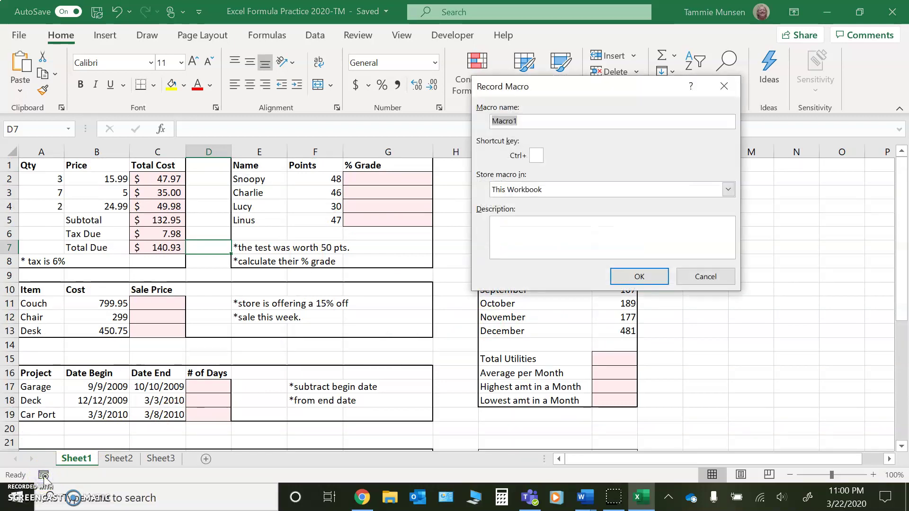
click(704, 280)
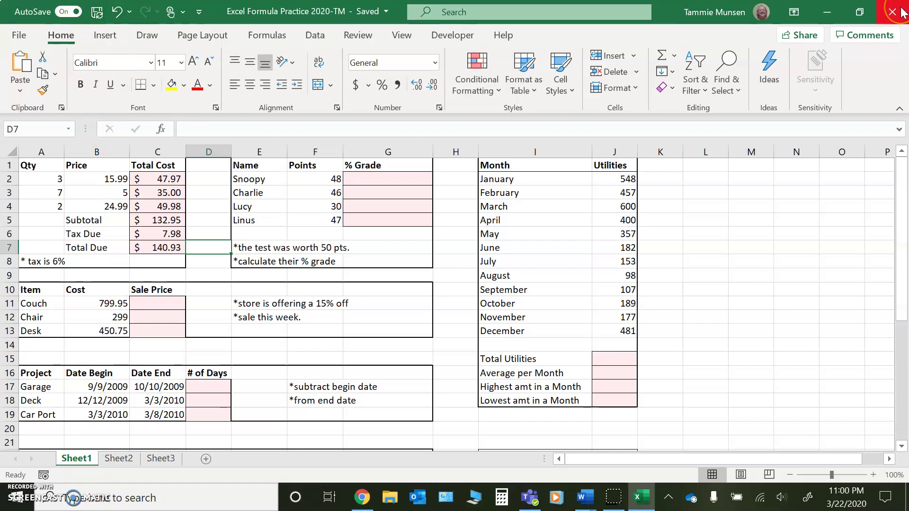
click(97, 12)
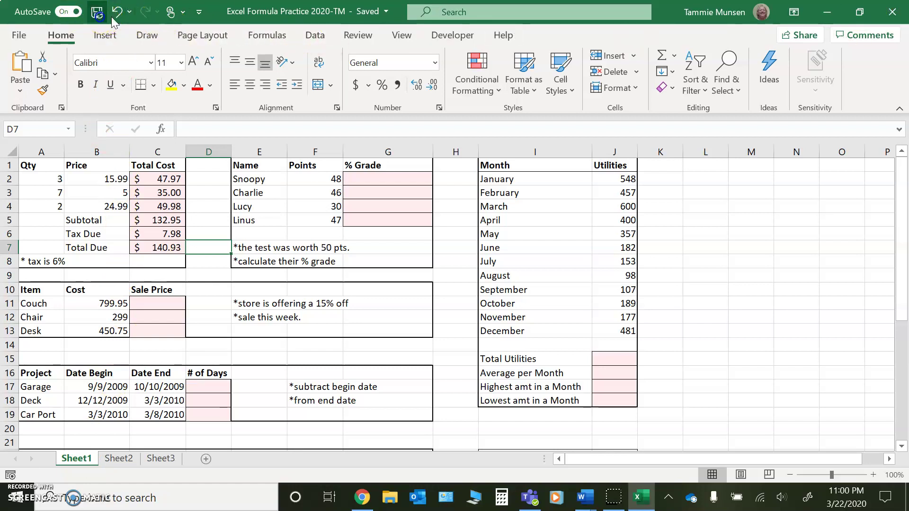
click(892, 12)
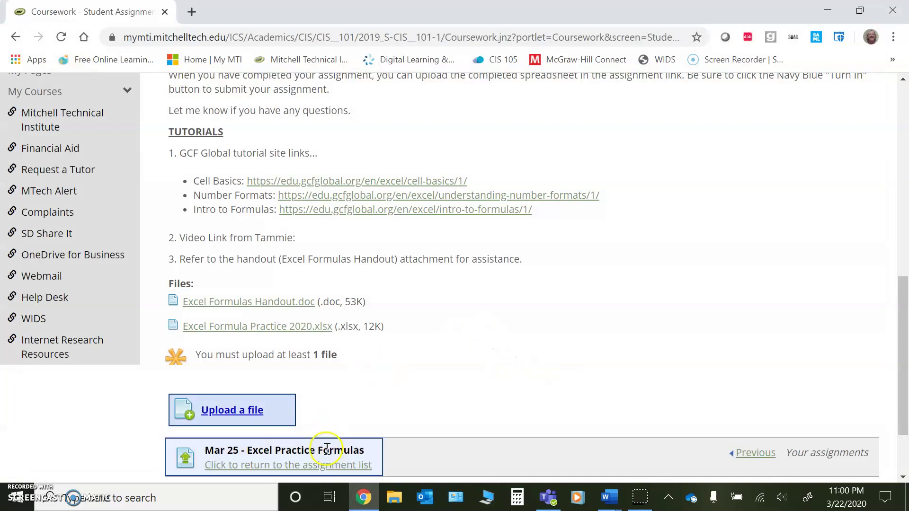
click(639, 497)
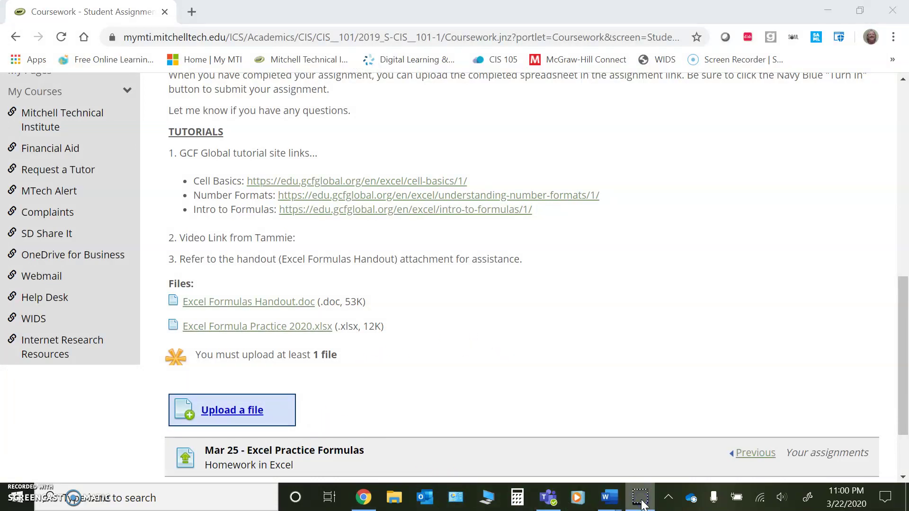